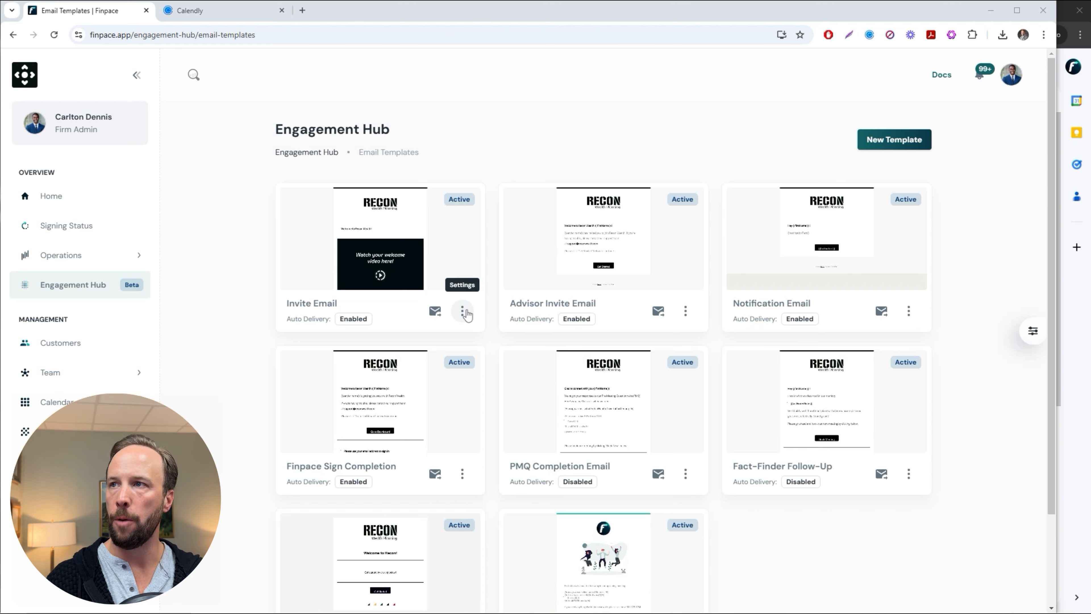
Clone the Invite Email template and open the copy in the design builder
left_click(464, 313)
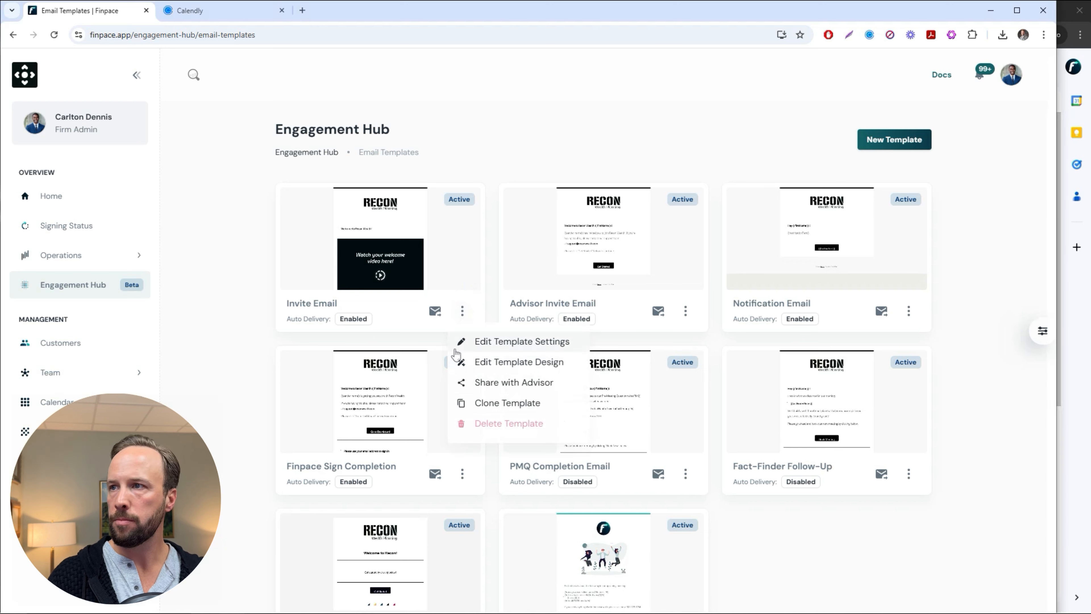
left_click(498, 405)
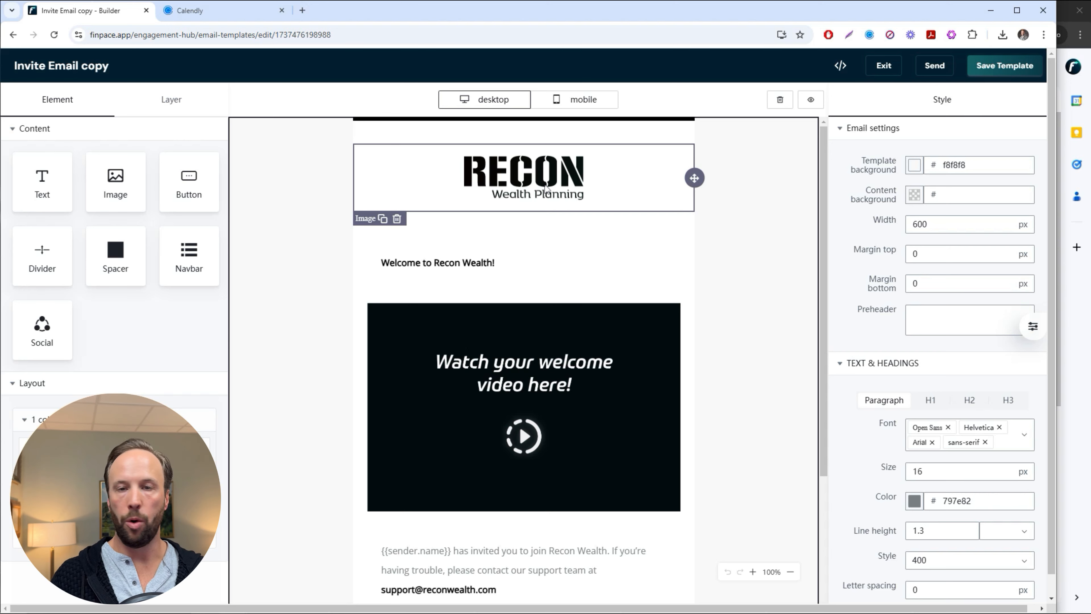
Delete the "Welcome to Recon Wealth!" text block and the welcome video image from the email copy
left_click(531, 184)
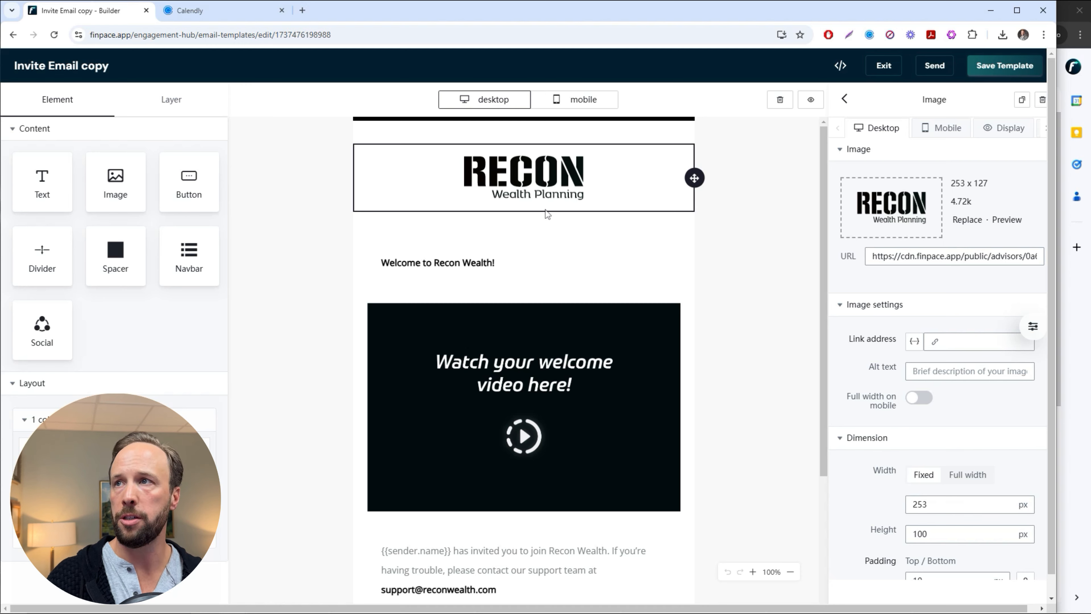
left_click(509, 258)
left_click(393, 224)
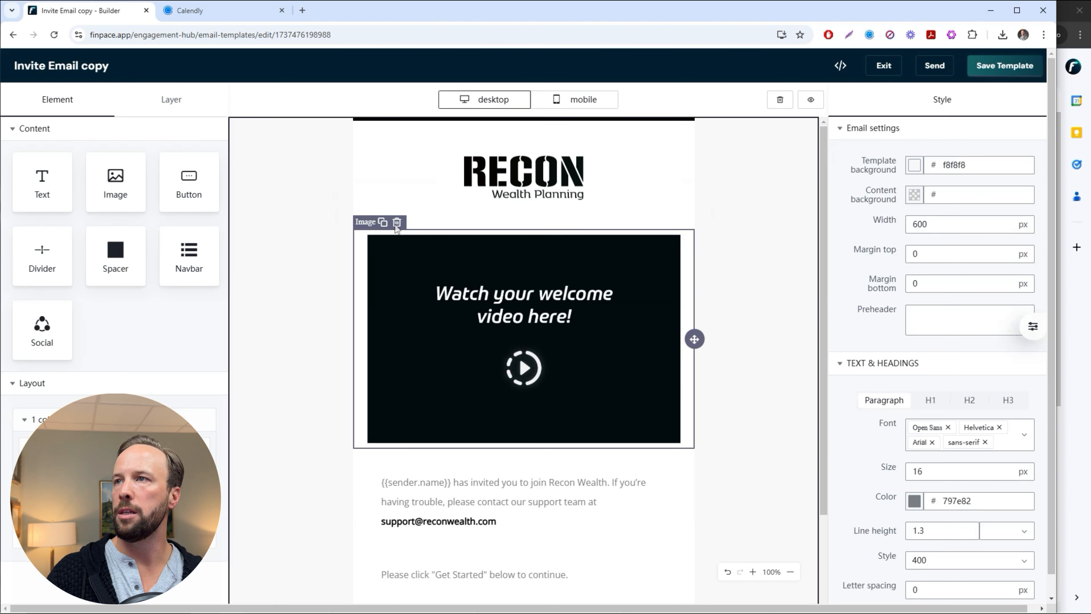
left_click(397, 223)
Replace the sender invitation paragraph with "Great Work!" and, on a new line, "We've got your responses. Let's go ahead and"
left_click(492, 264)
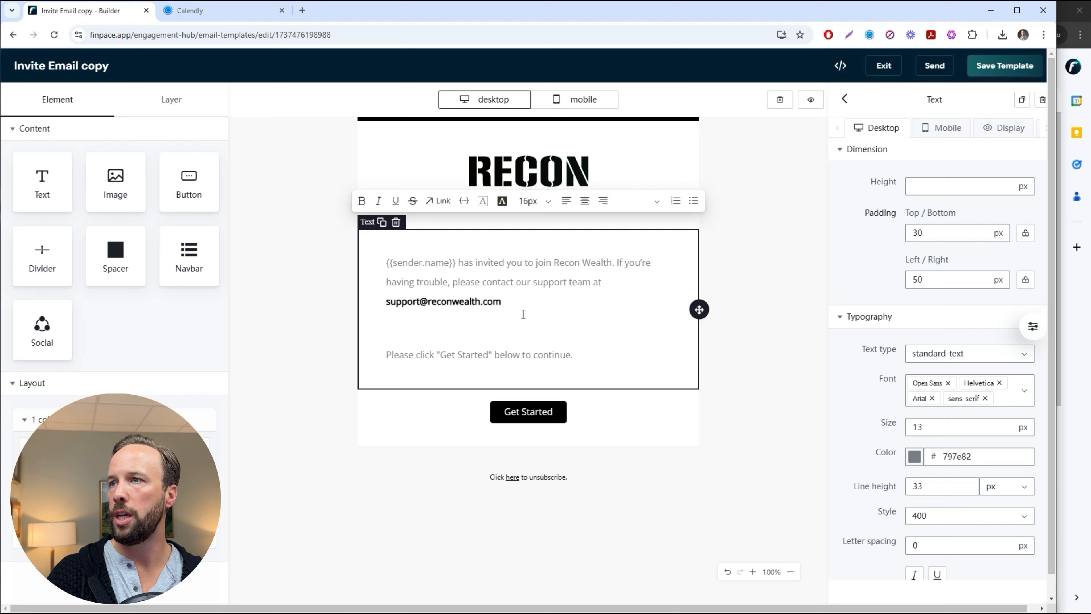
left_click_drag(522, 310, 373, 267)
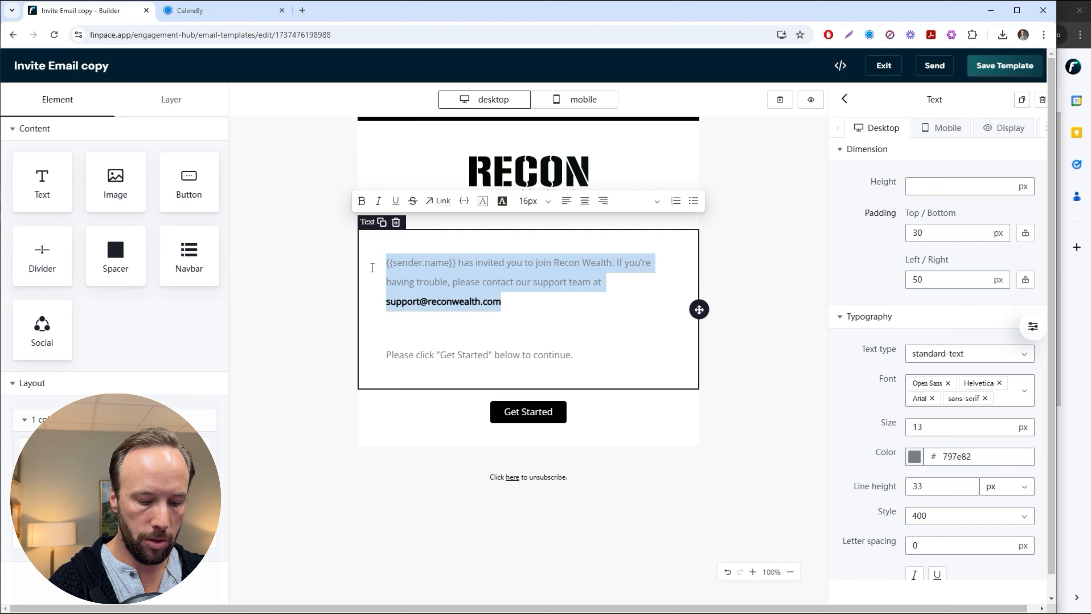
type("Great Work")
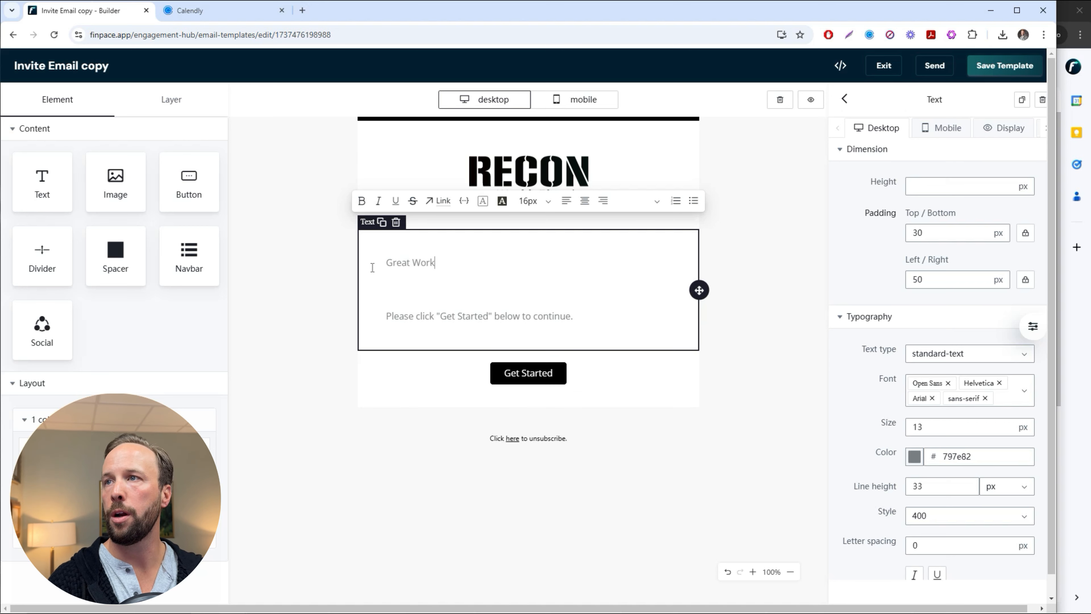
type("!")
key("Return")
type("We've ")
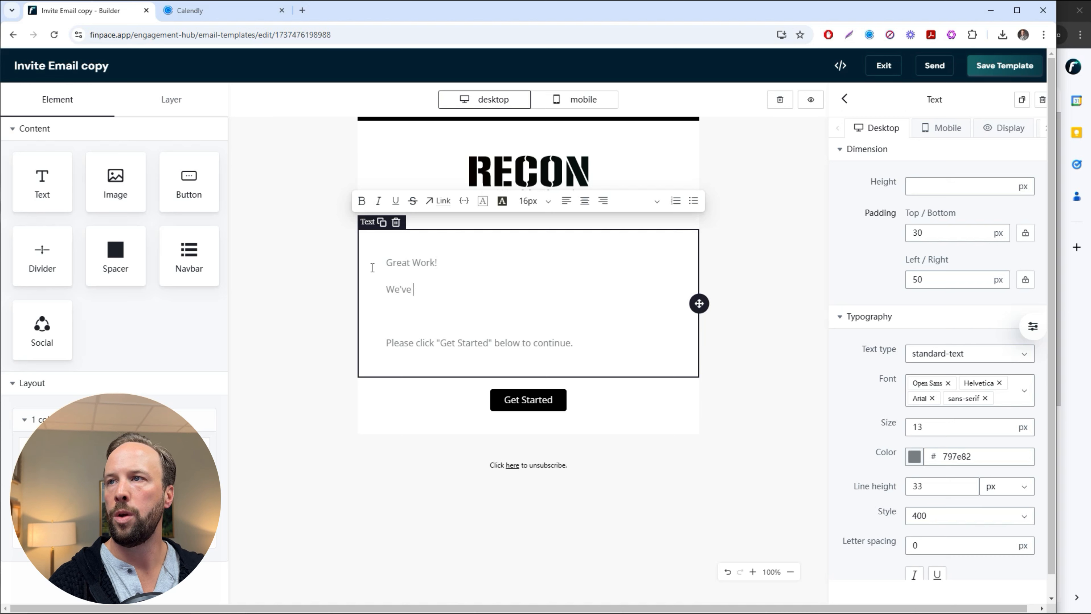
type("got your response")
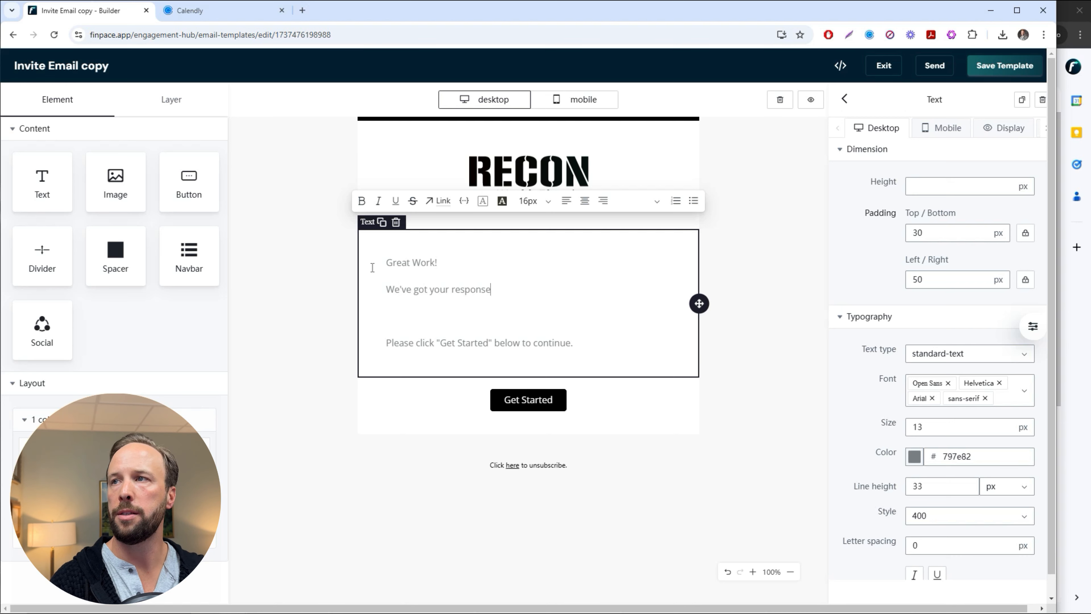
type("s, and")
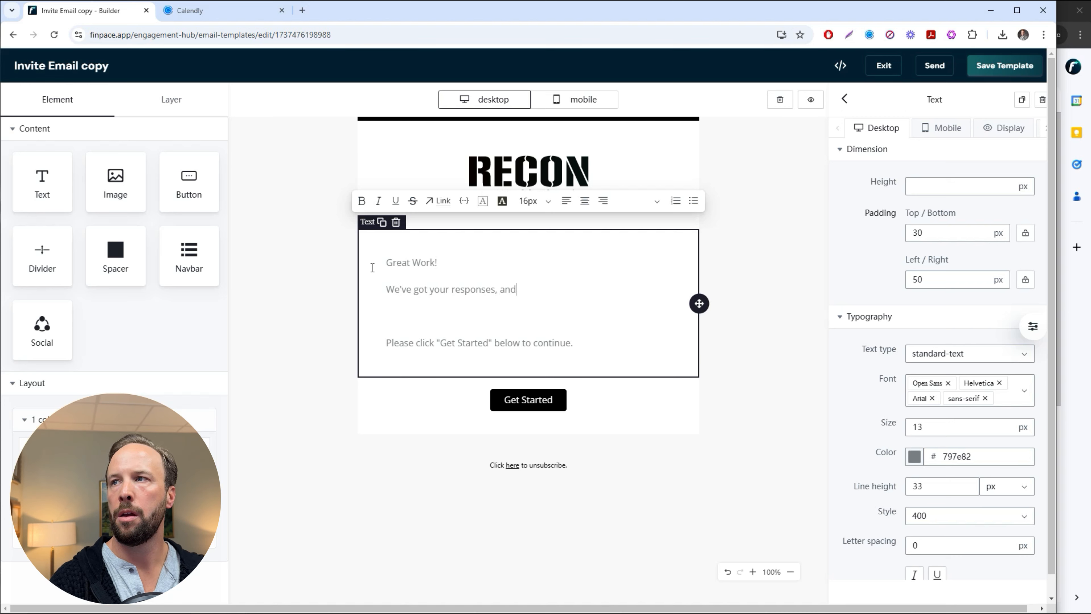
key("BackSpace")
key("BackSpace")
key("BackSpace")
key("BackSpace")
key("BackSpace")
type(". Let's")
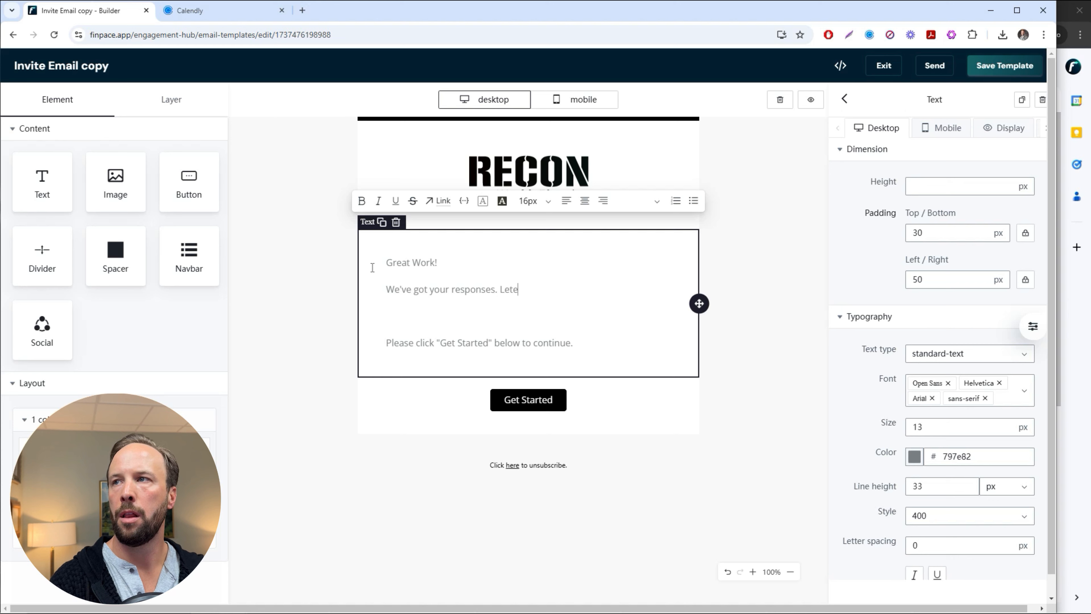
type(" go ahead")
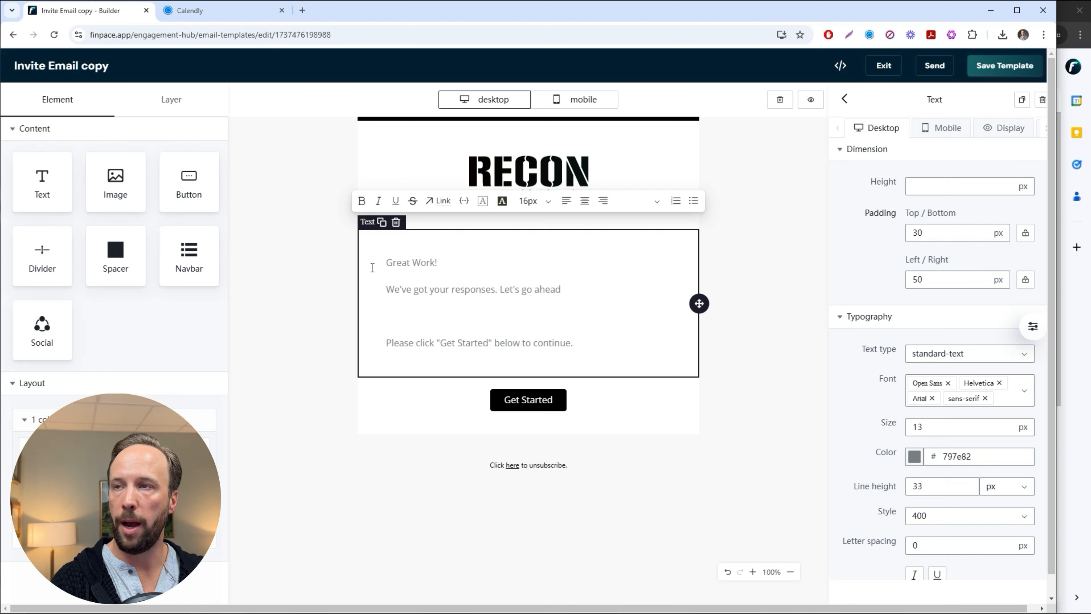
type(" and")
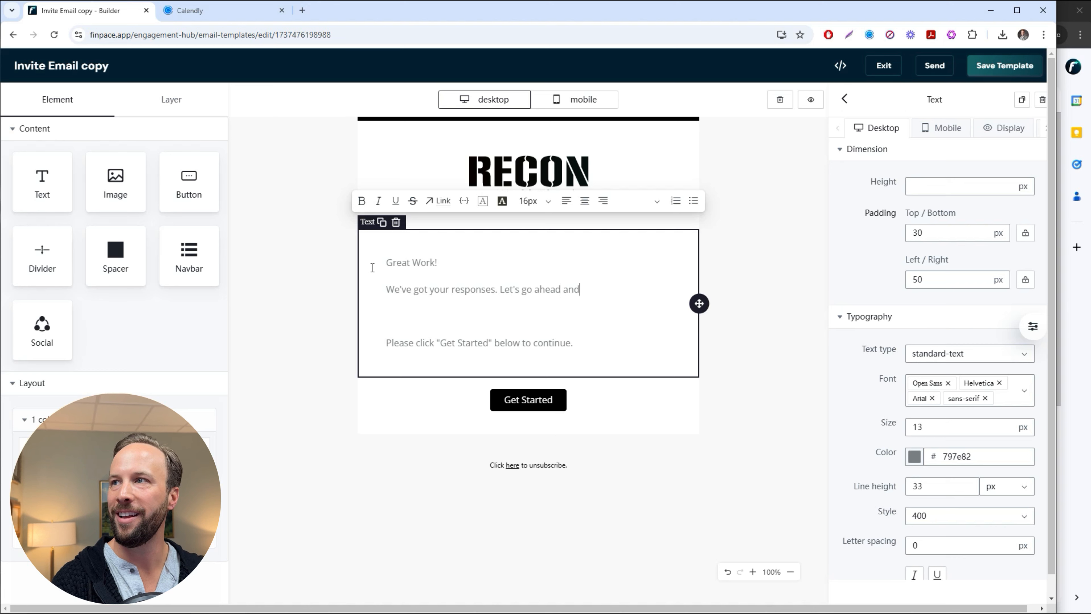
type(" book your next meeting")
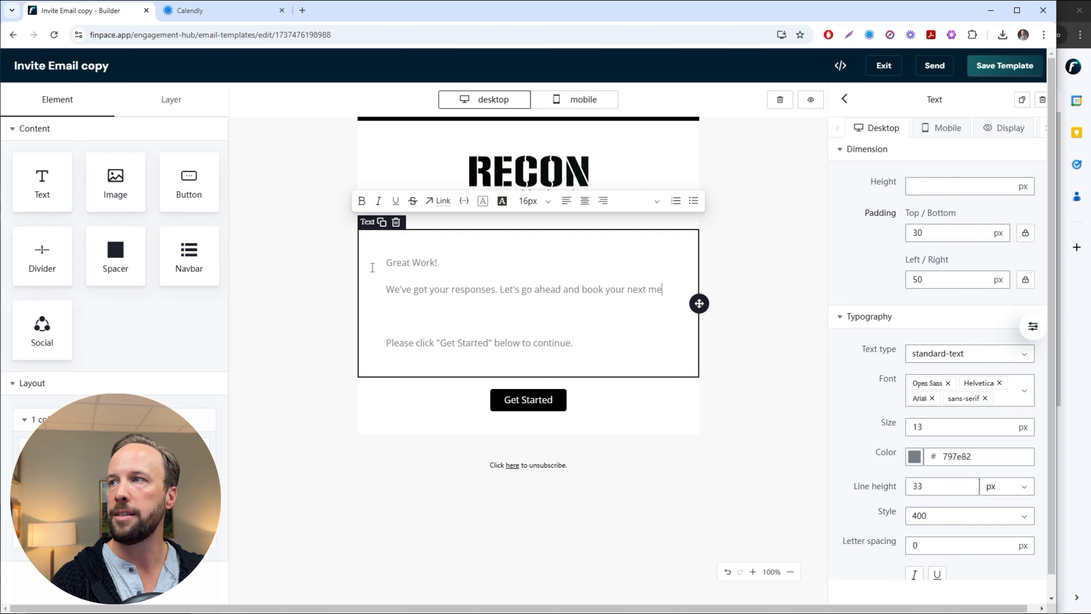
key("BackSpace")
key("BackSpace")
key("BackSpace")
key("BackSpace")
key("BackSpace")
key("BackSpace")
key("BackSpace")
key("BackSpace")
key("BackSpace")
key("BackSpace")
key("BackSpace")
key("BackSpace")
key("BackSpace")
key("BackSpace")
key("BackSpace")
key("BackSpace")
key("BackSpace")
key("BackSpace")
key("BackSpace")
key("BackSpace")
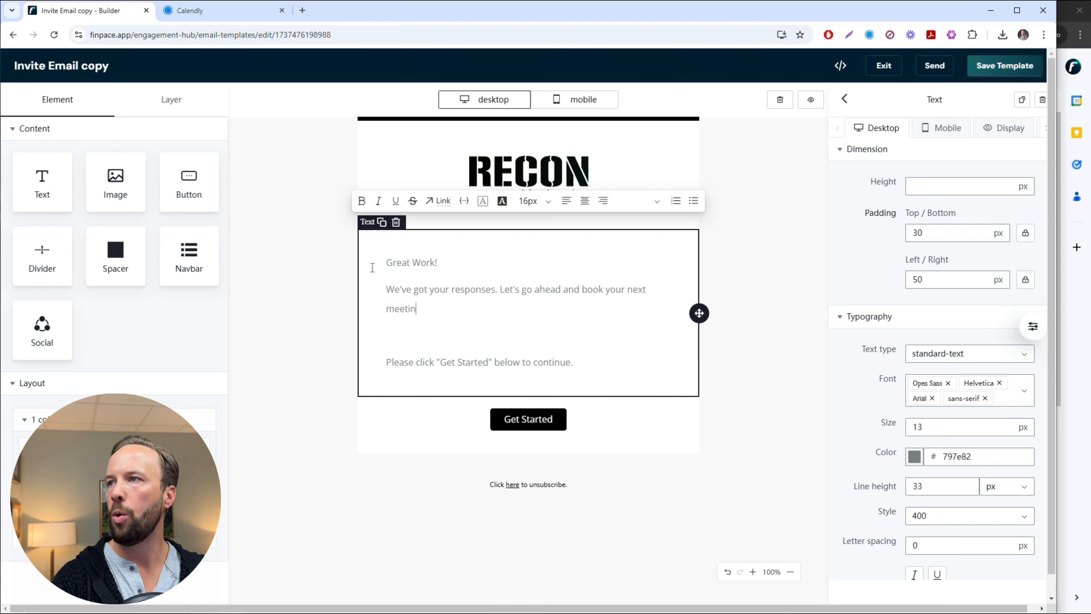
Finish the second line of the body text with "get your next meeting scheduled."
type("get y")
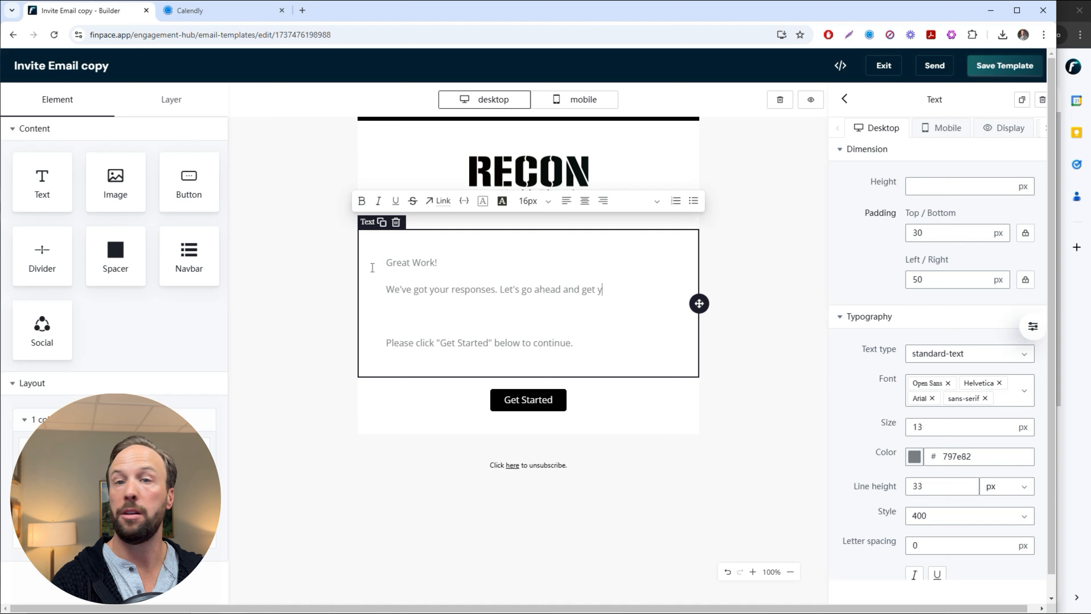
type("our next meeting sched")
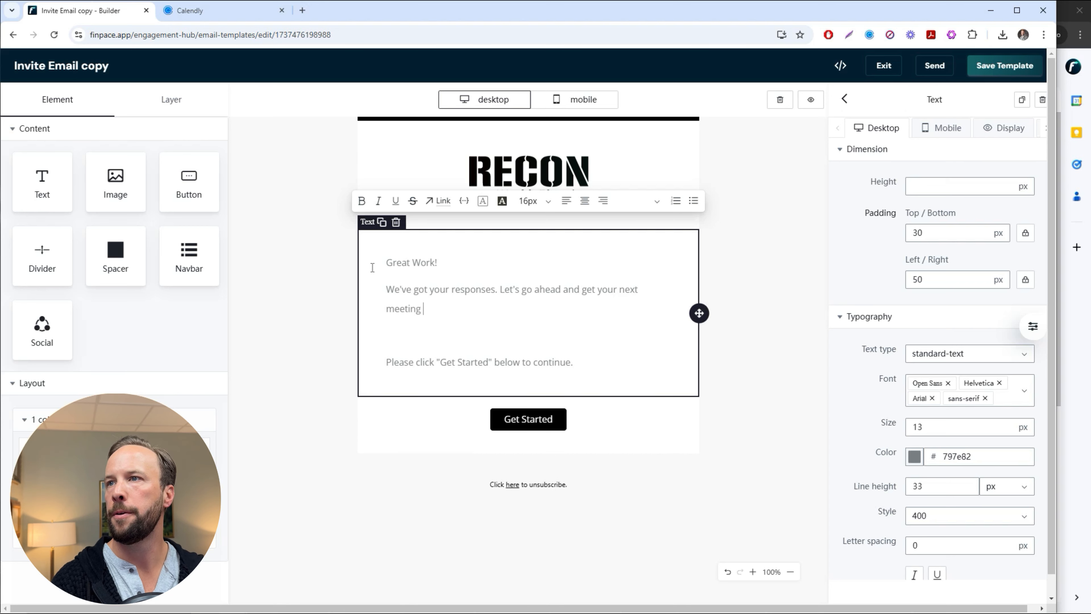
key("BackSpace")
key("BackSpace")
key("BackSpace")
key("BackSpace")
type("cheduled")
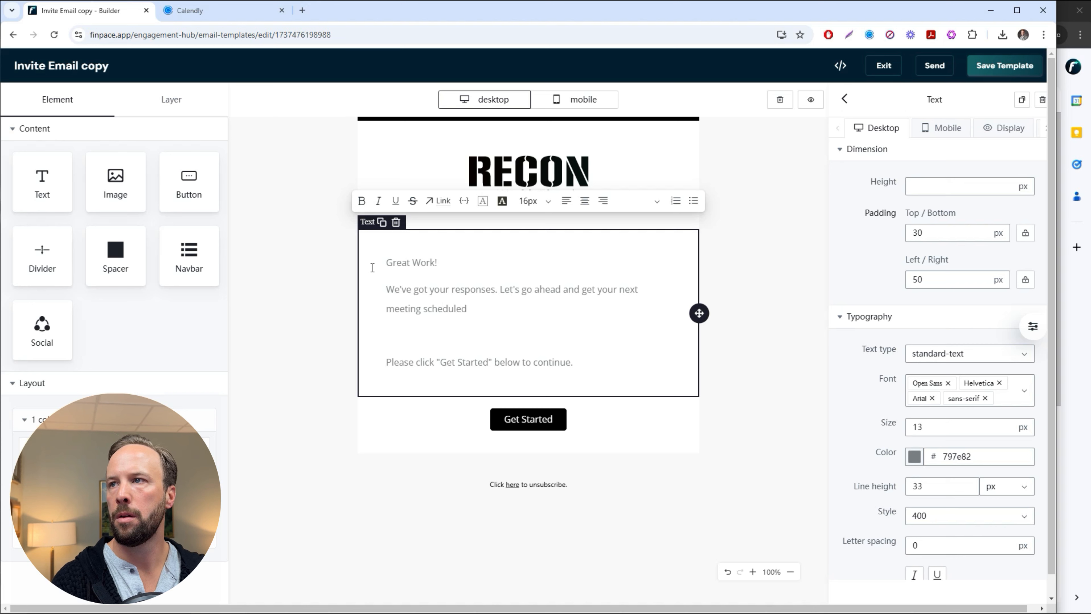
type(".")
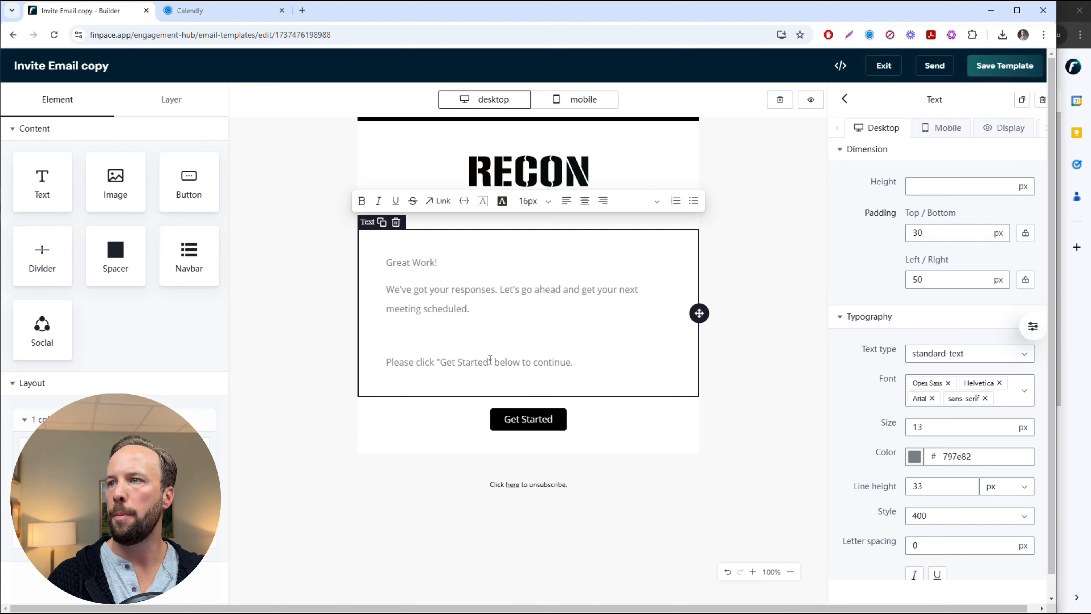
Replace "Get Started" with "Book Now" in both the closing instruction line and the button label
left_click_drag(489, 361, 443, 361)
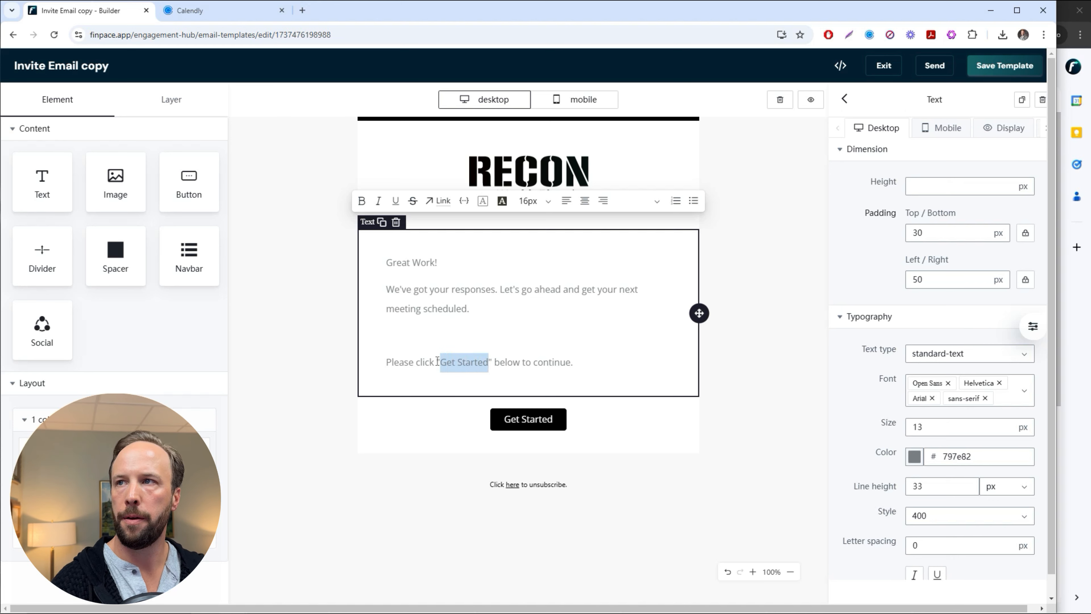
type("Book")
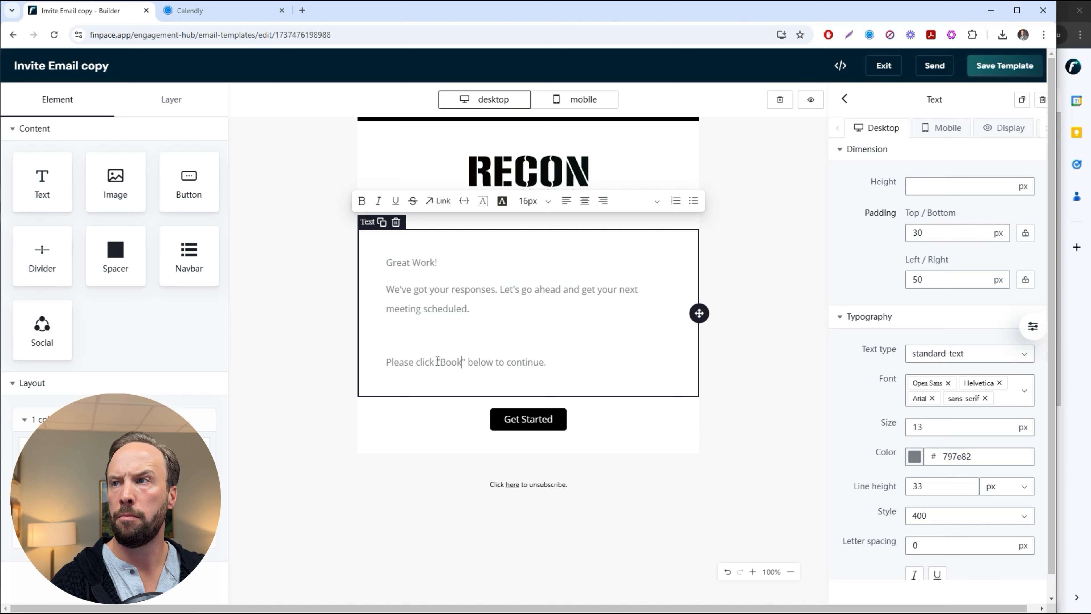
type(" Now")
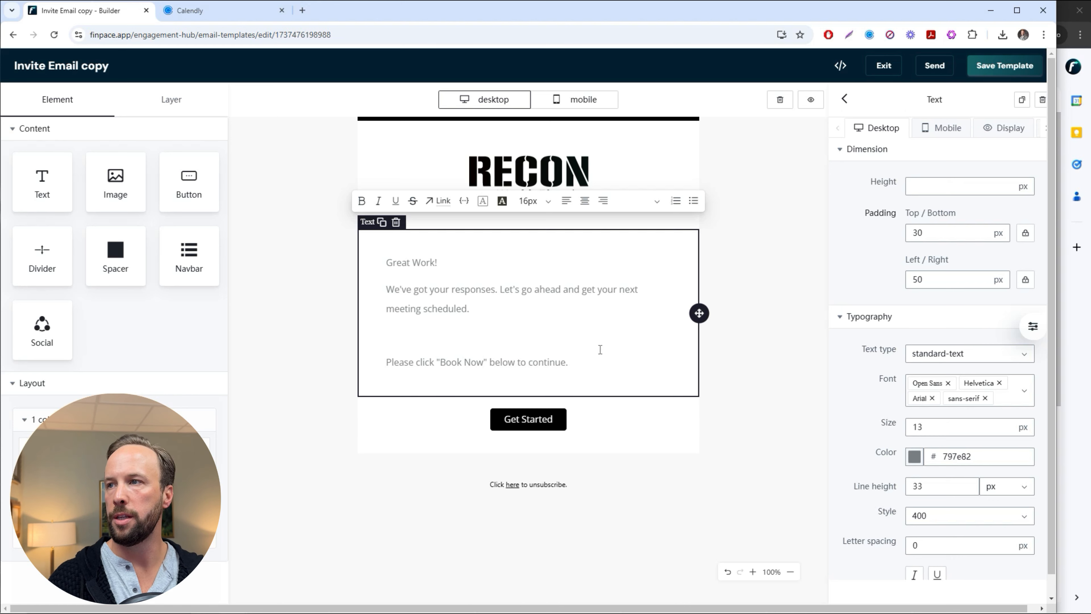
left_click(554, 419)
left_click_drag(553, 419, 504, 419)
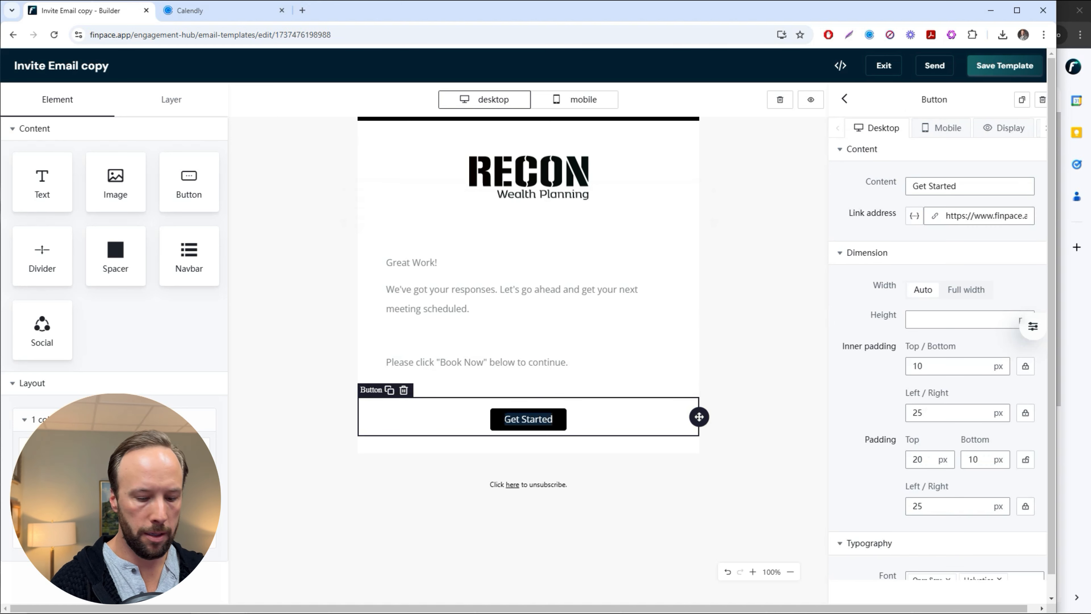
type("Book Now")
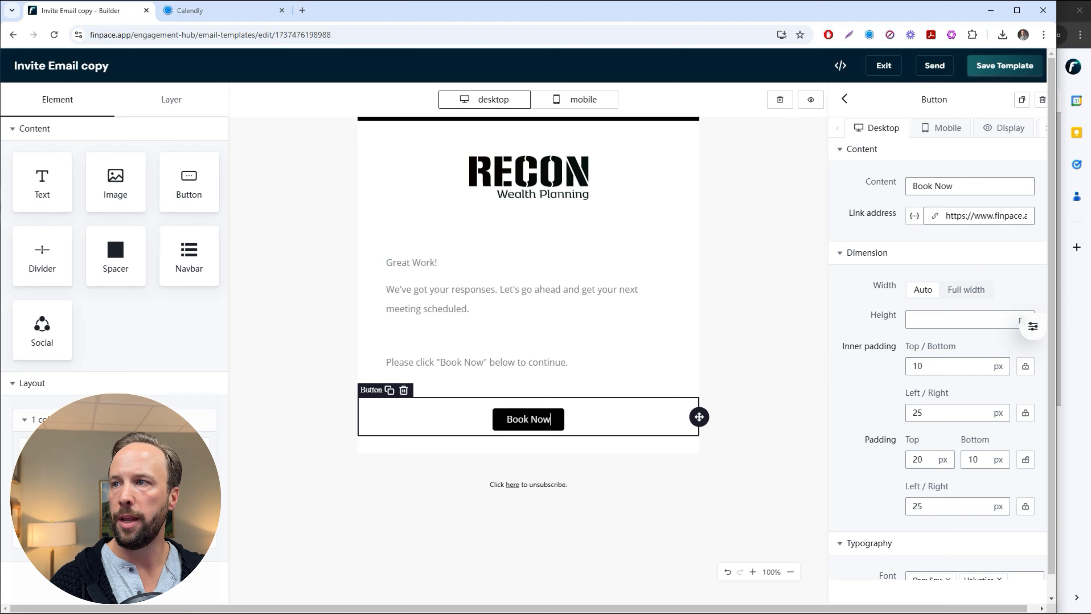
Change the font color of all the body text above the Book Now button to dark gray
left_click(589, 330)
left_click(427, 263)
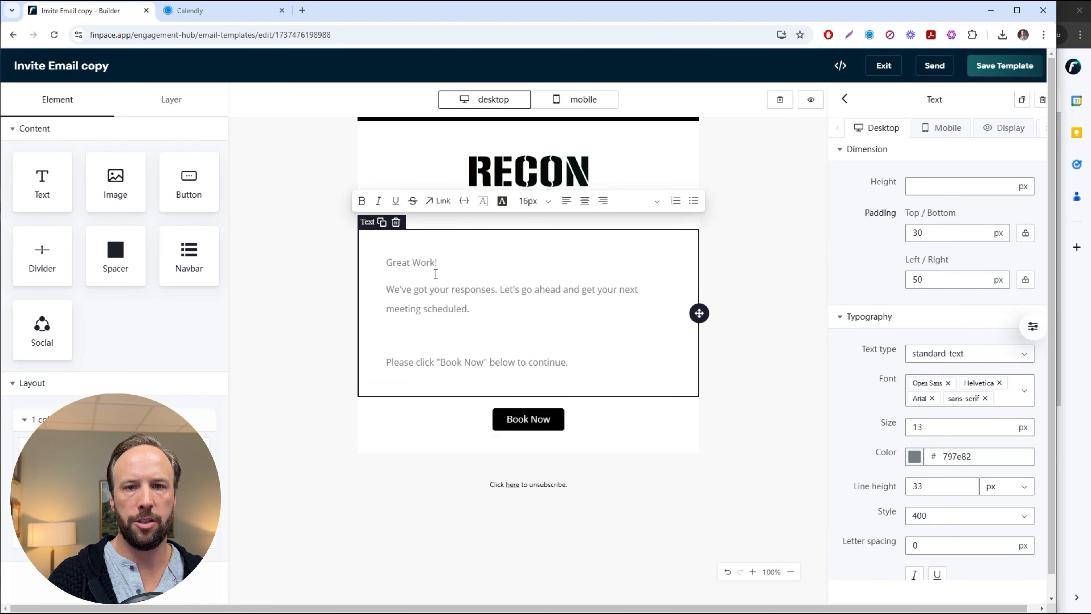
left_click_drag(396, 268, 588, 379)
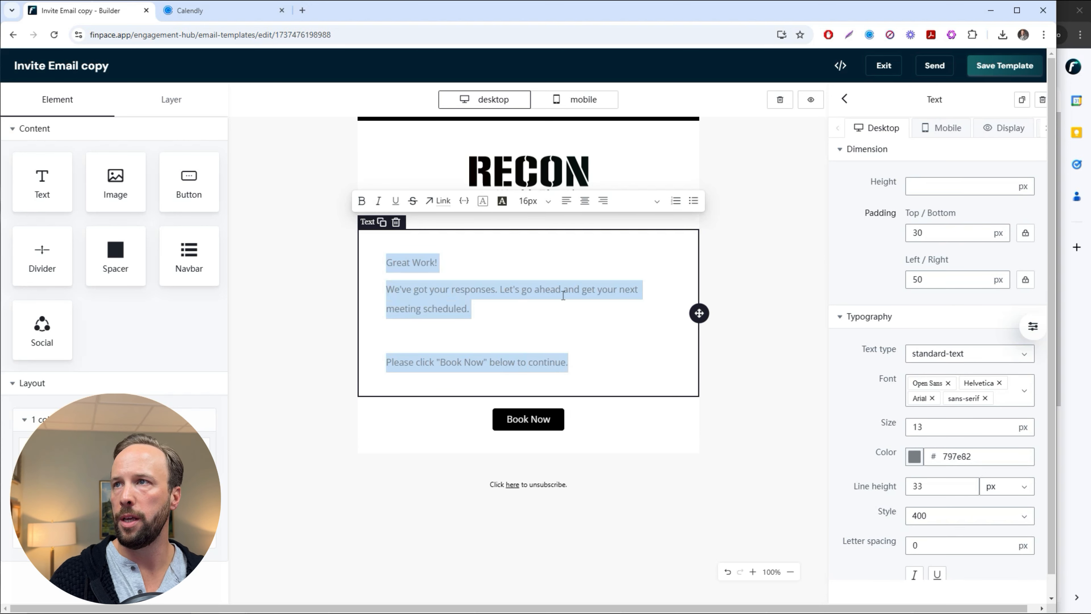
left_click(483, 200)
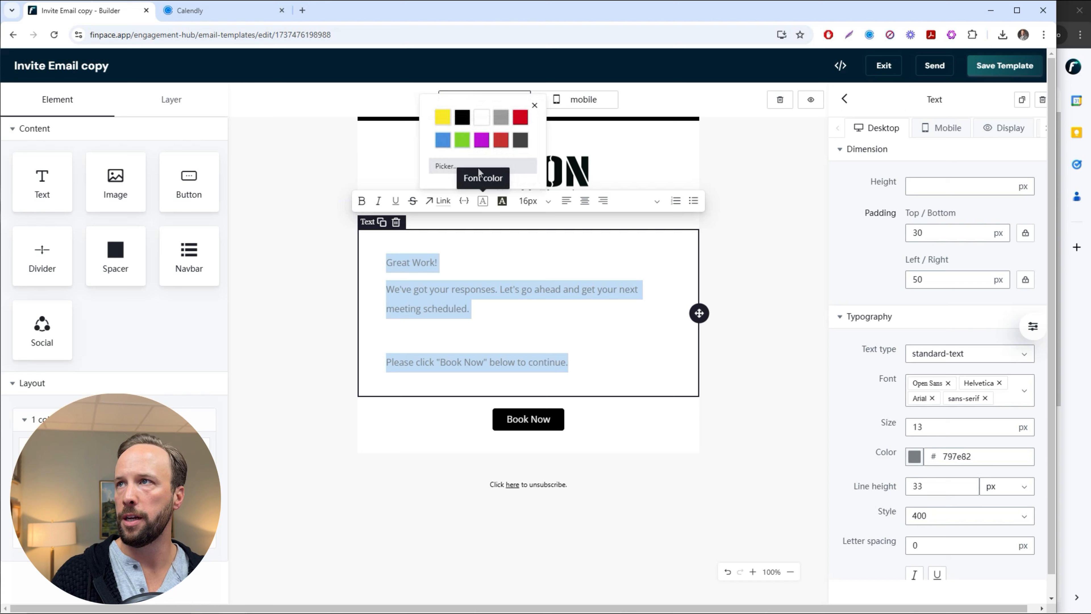
left_click(502, 254)
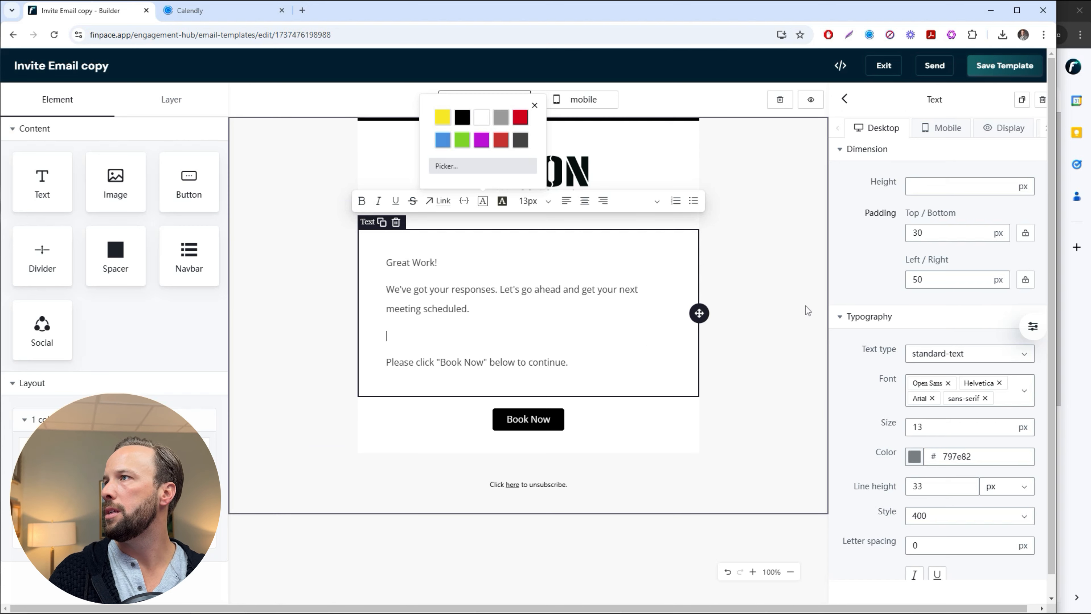
Select the Book Now button, then switch to Calendly and copy the 30 Minute Meeting booking link
left_click(487, 415)
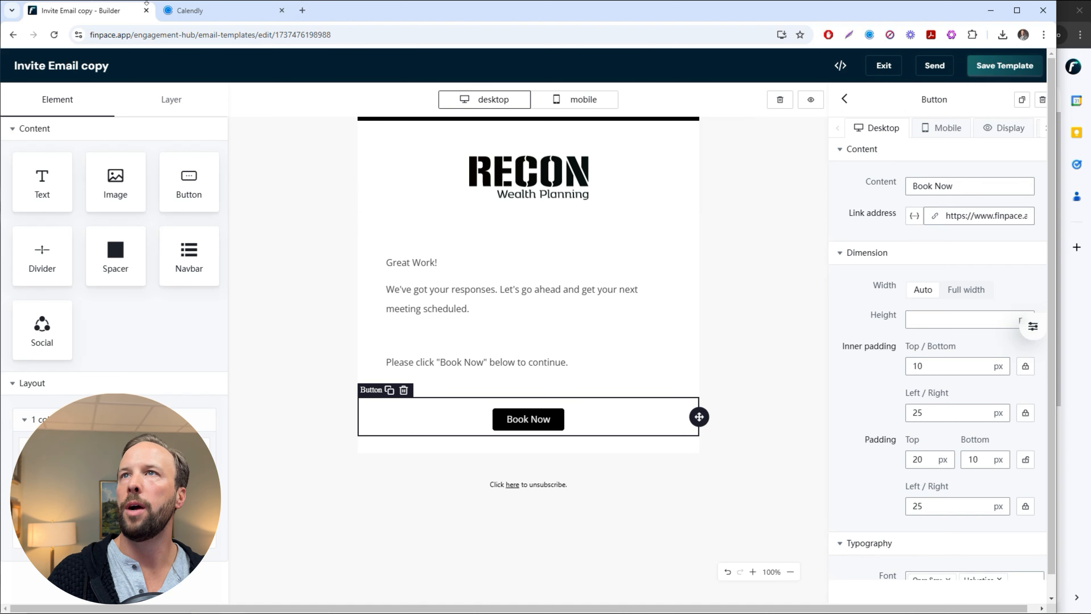
left_click(223, 10)
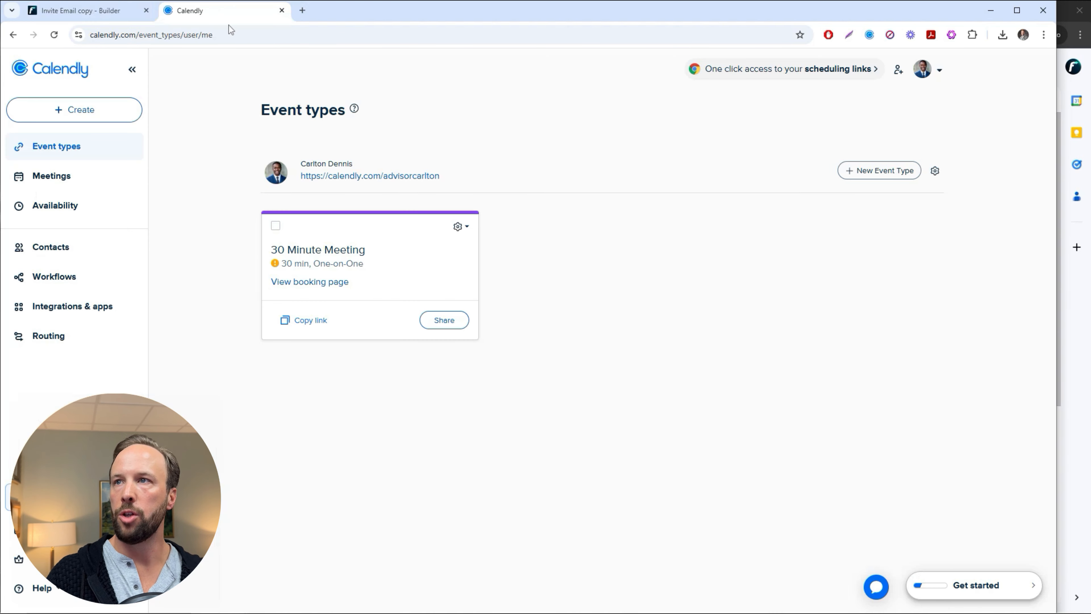
left_click(313, 320)
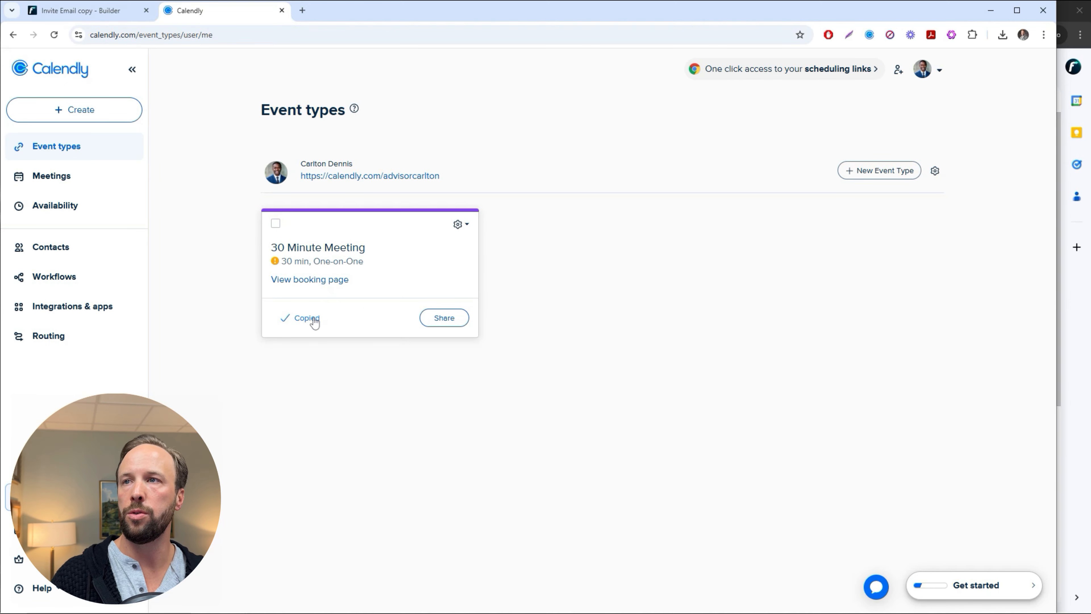
Return to the Finpace email builder, replace the Book Now button's link address with the copied Calendly link, and save the template
left_click(81, 10)
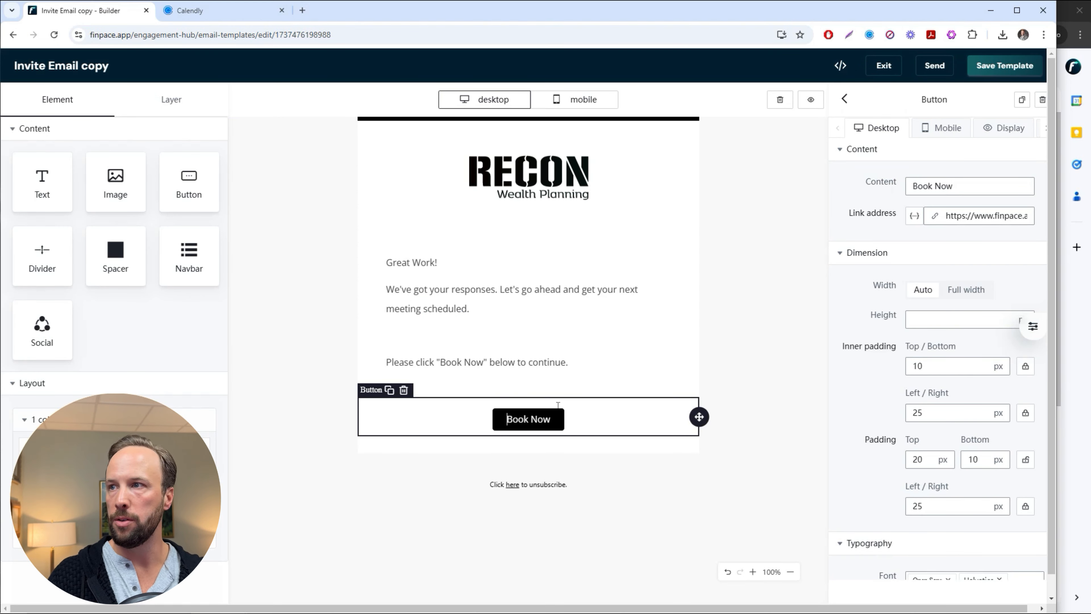
left_click(961, 215)
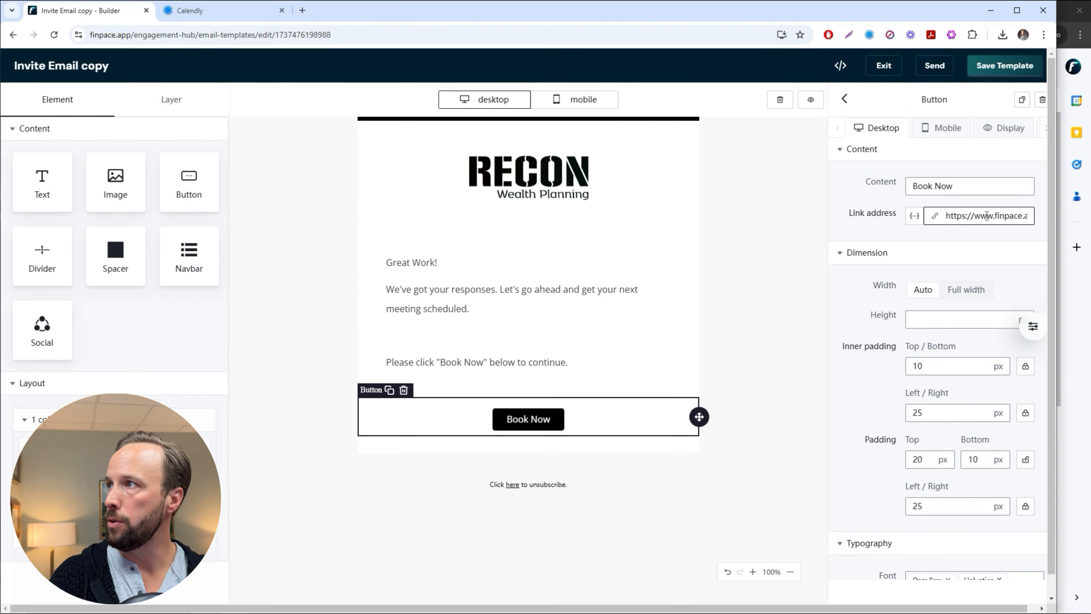
key("ctrl+a")
key("ctrl+v")
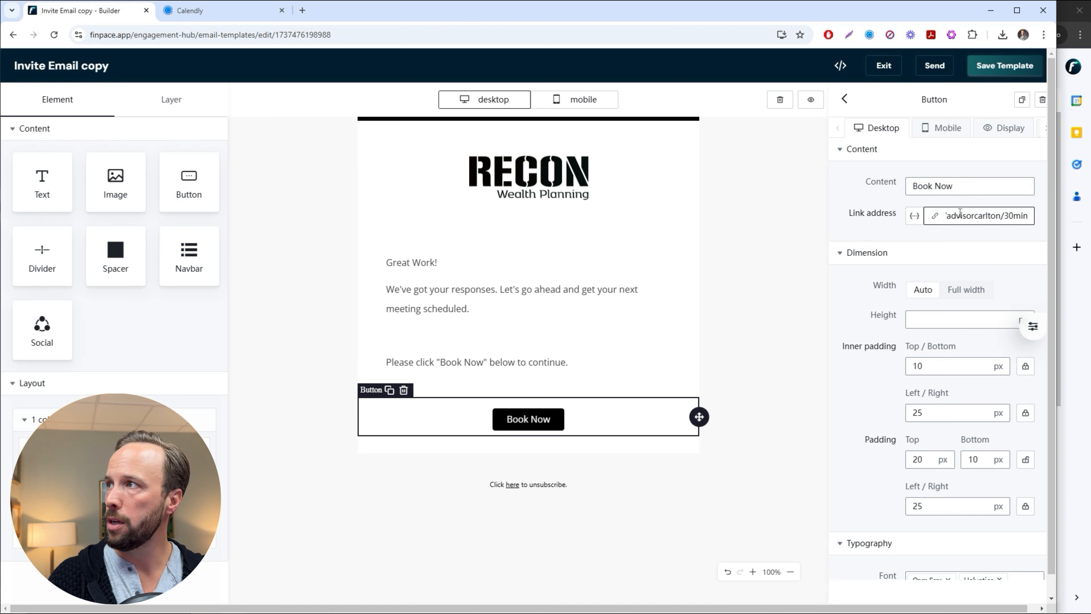
left_click(926, 252)
left_click(920, 253)
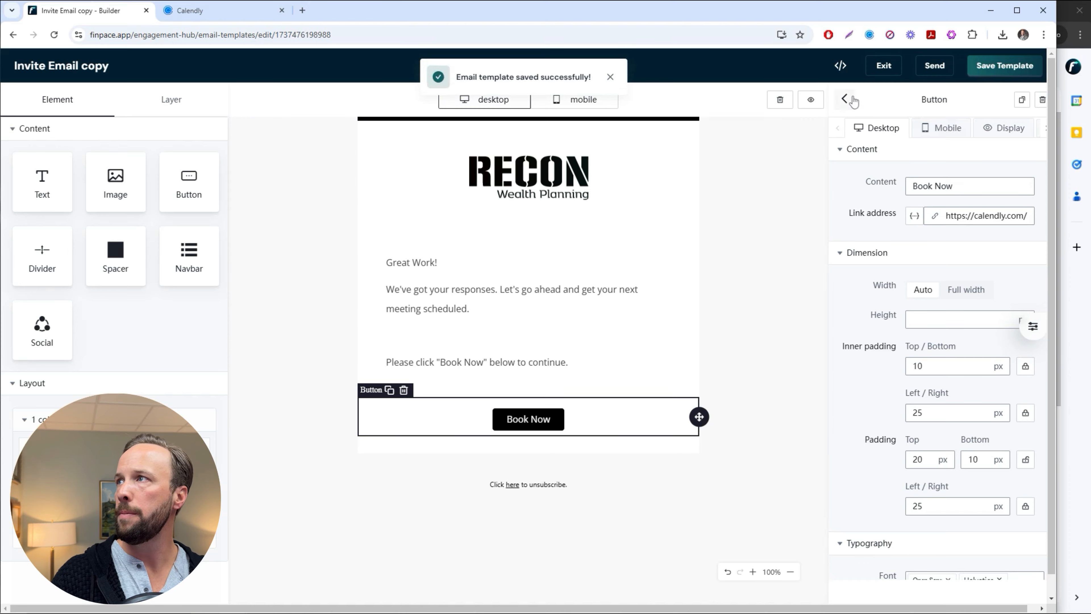
Exit the email builder and open the Investor Suitability form template from the firm's own templates
left_click(884, 65)
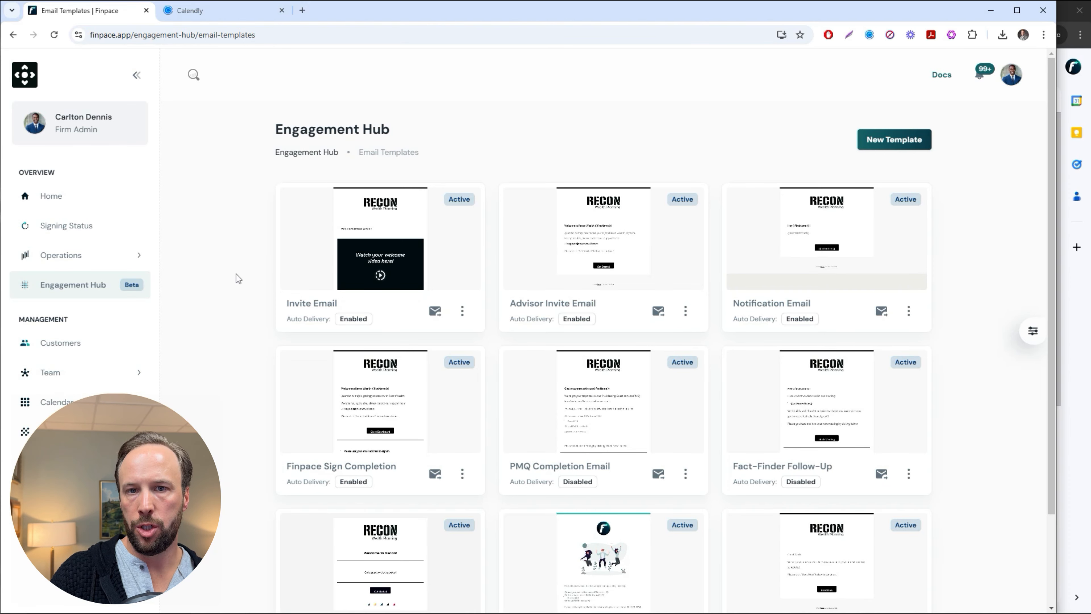
left_click(83, 254)
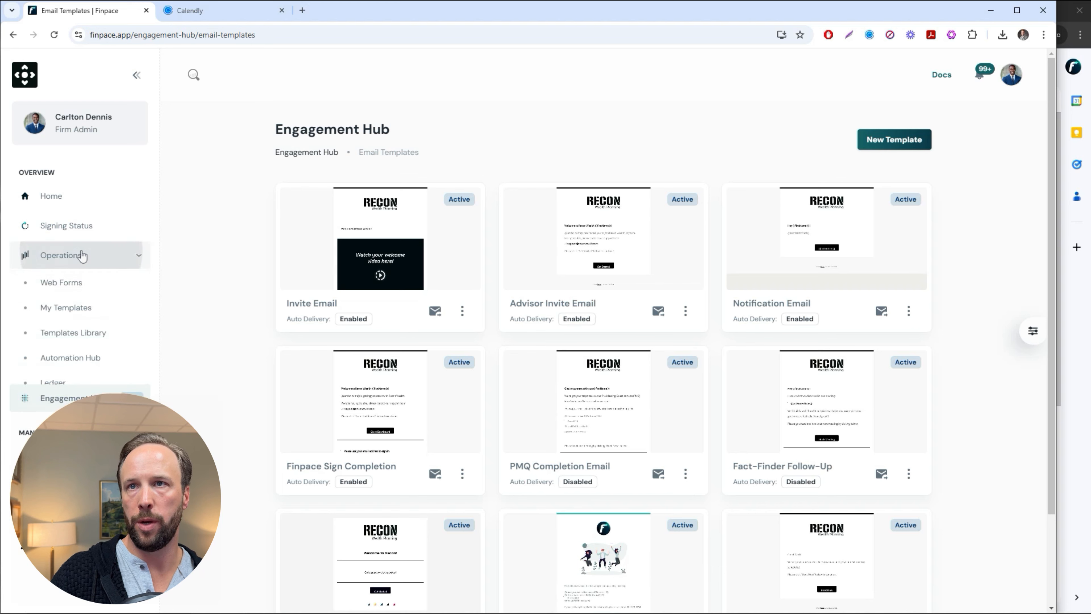
left_click(91, 306)
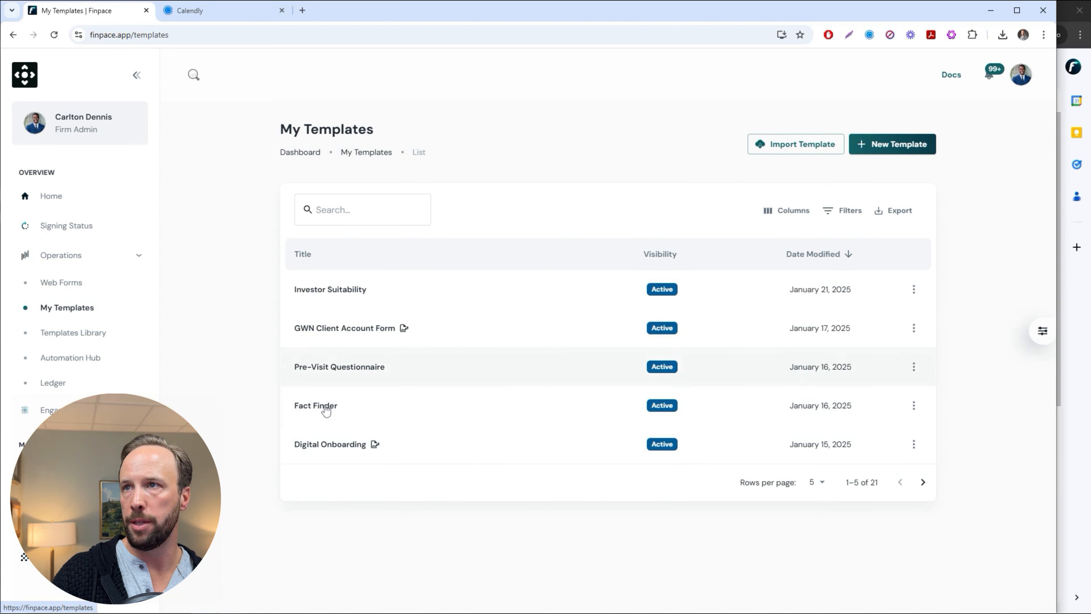
left_click(331, 290)
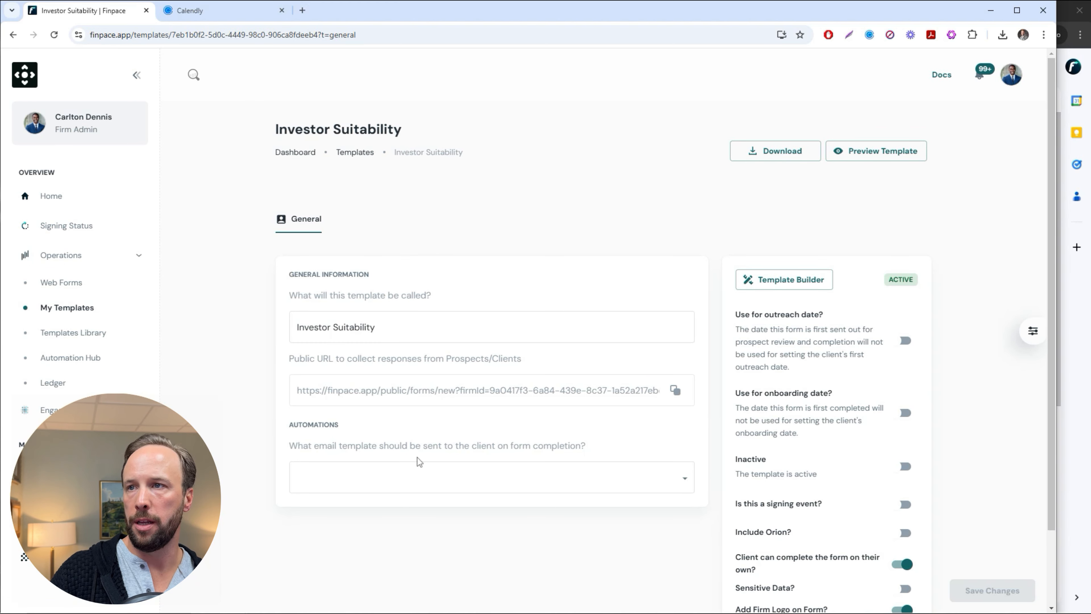
Set Suitability Completion as the email sent to the client on form completion and save the template changes
left_click(459, 481)
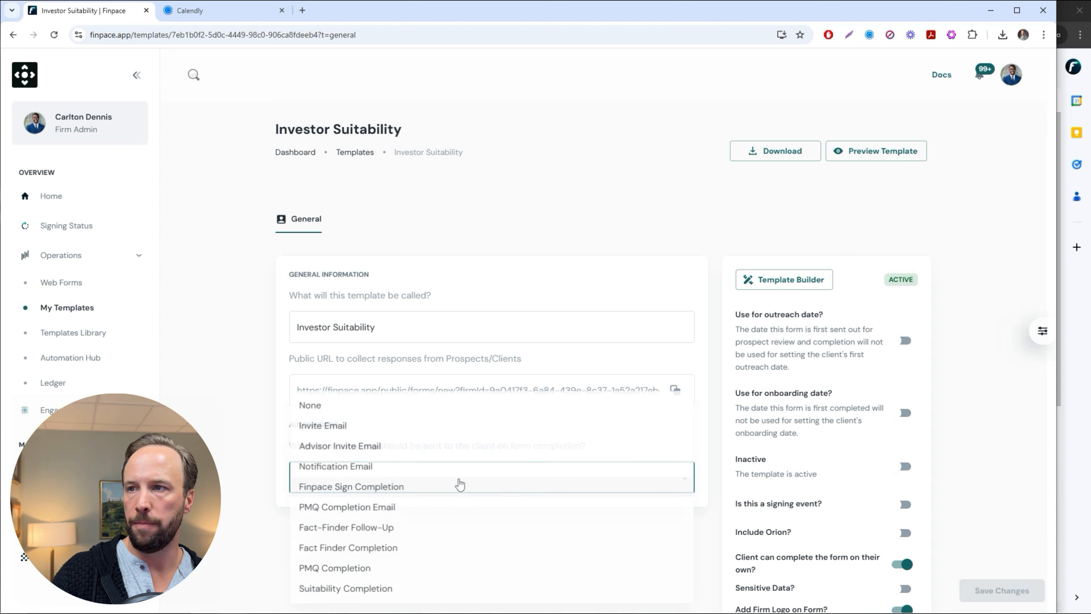
left_click(380, 589)
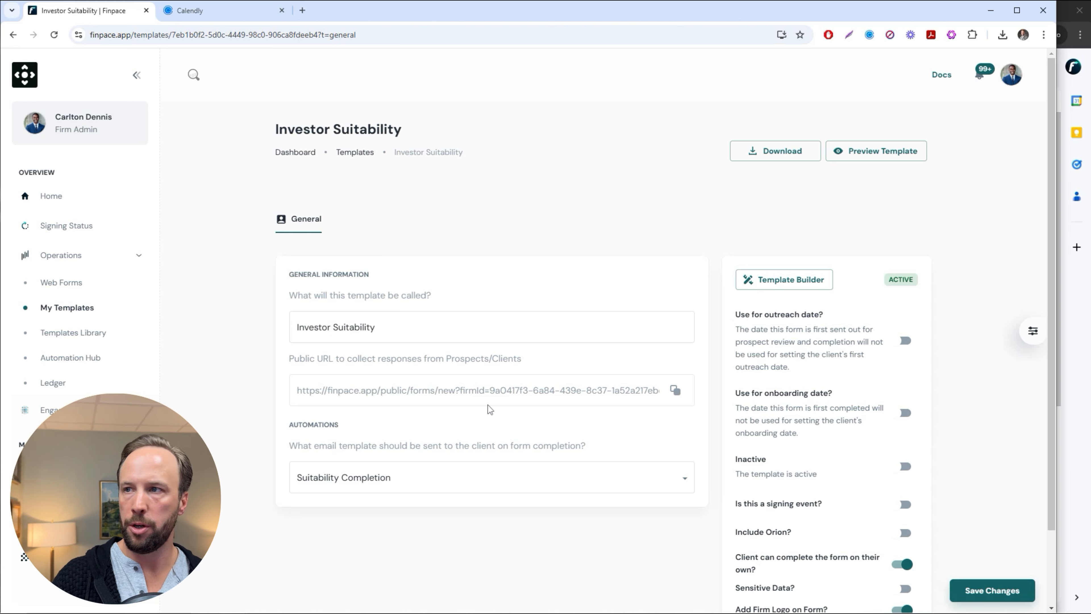
scroll(558, 394, "down", 2)
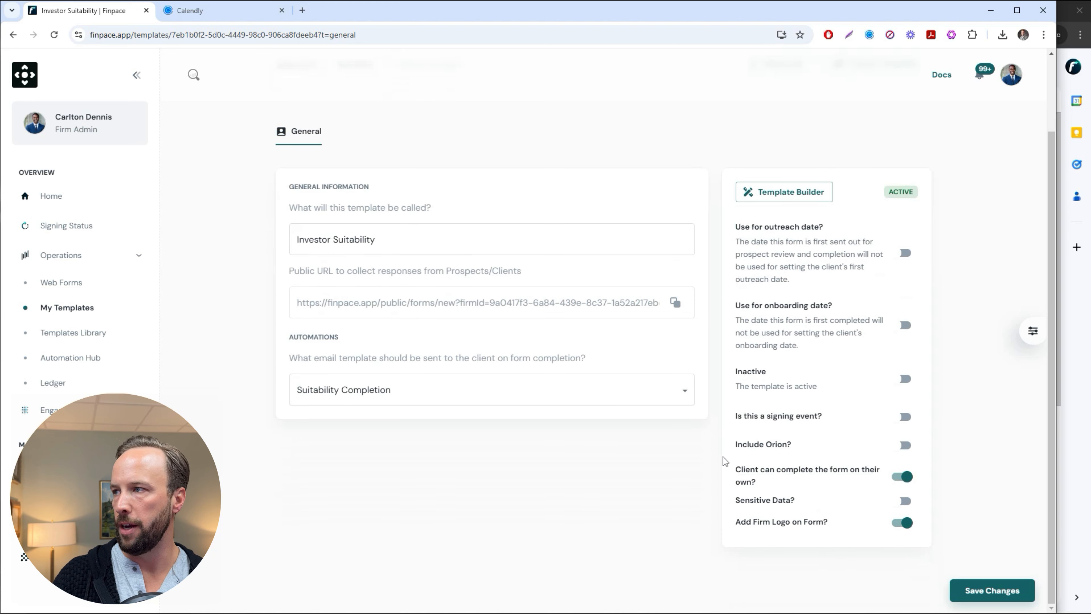
left_click(985, 600)
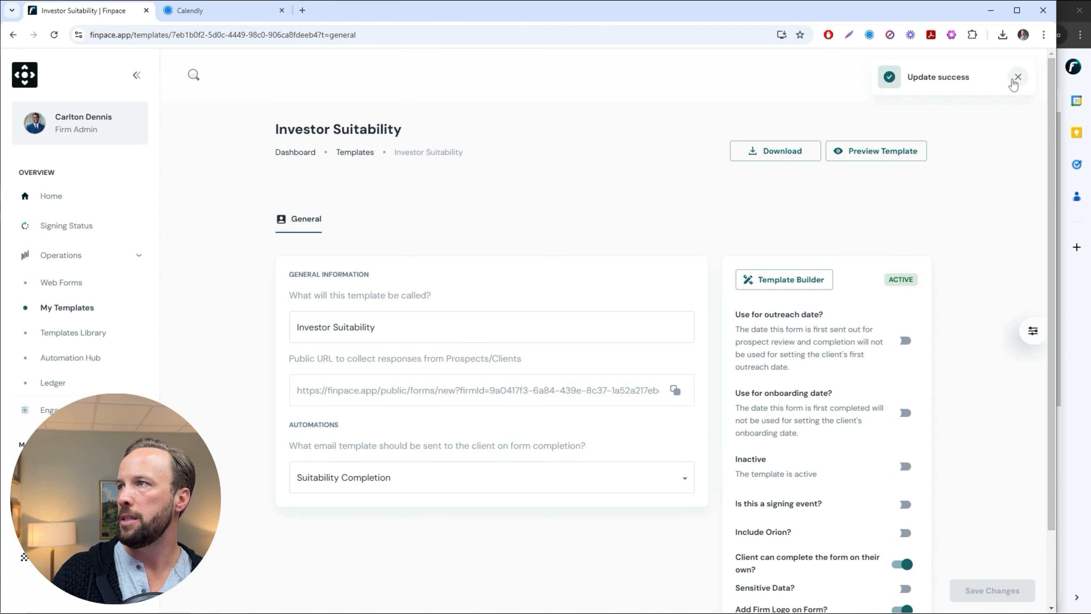
left_click(1017, 76)
Open the customer list, glance at the demo Gmail inbox, and return to open the test prospect's record
left_click(81, 257)
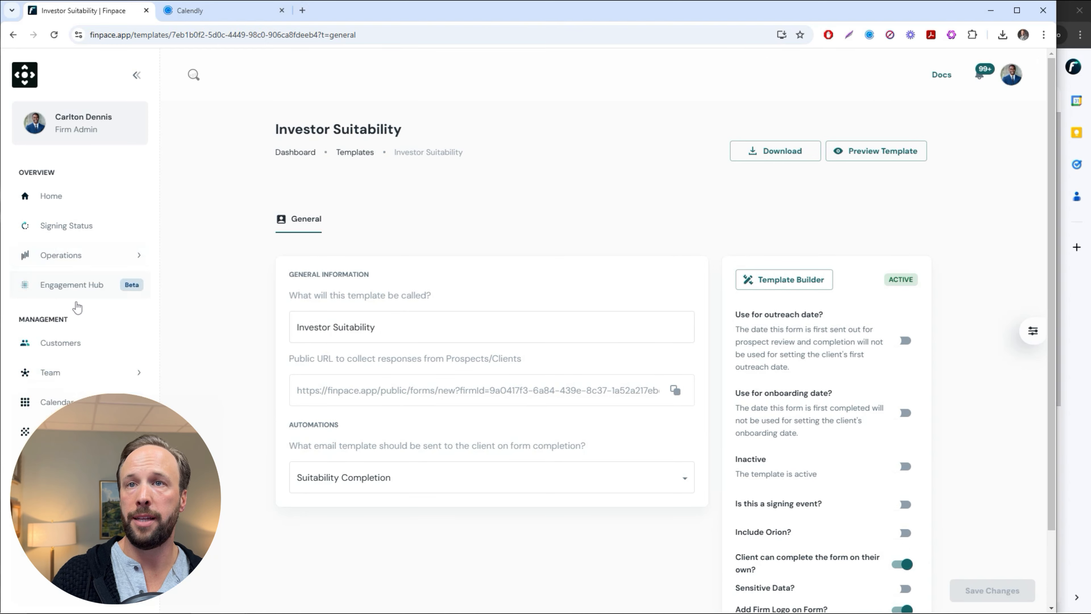
left_click(71, 347)
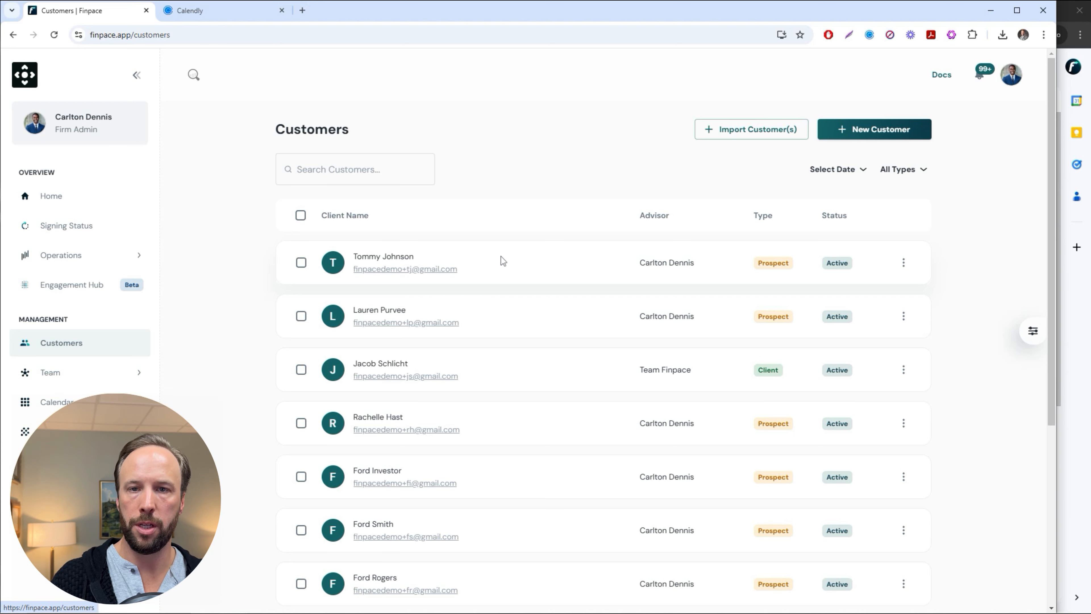
key("alt+Tab")
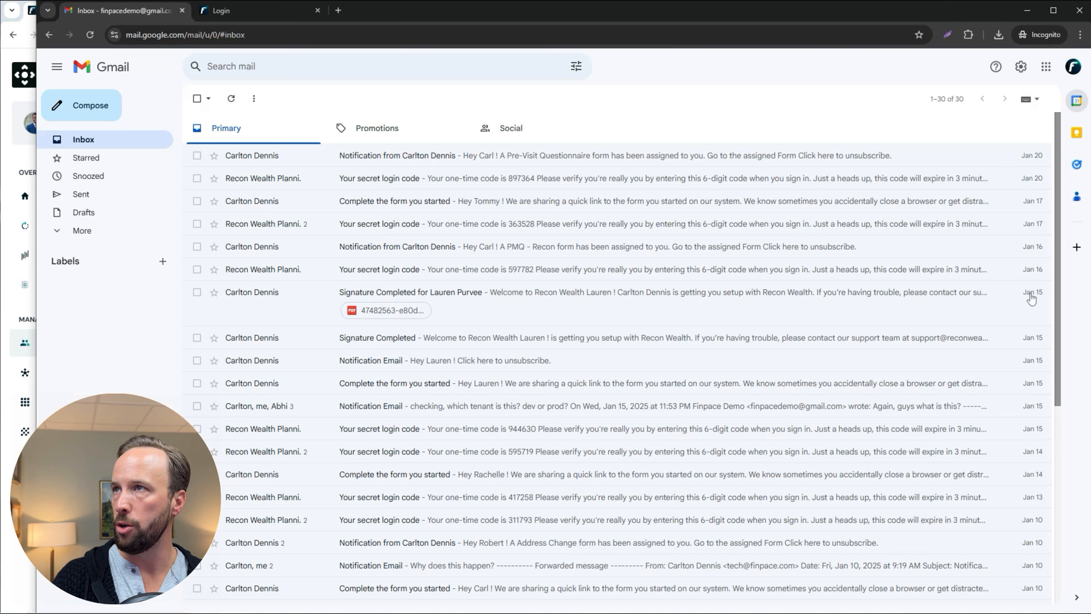
left_click(13, 348)
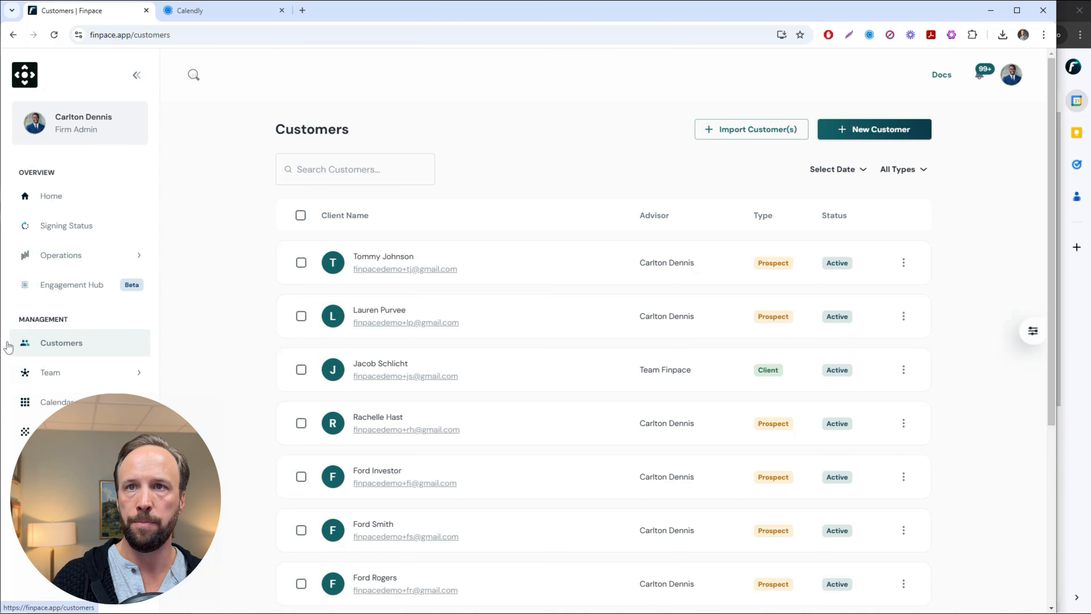
right_click(394, 359)
left_click(524, 524)
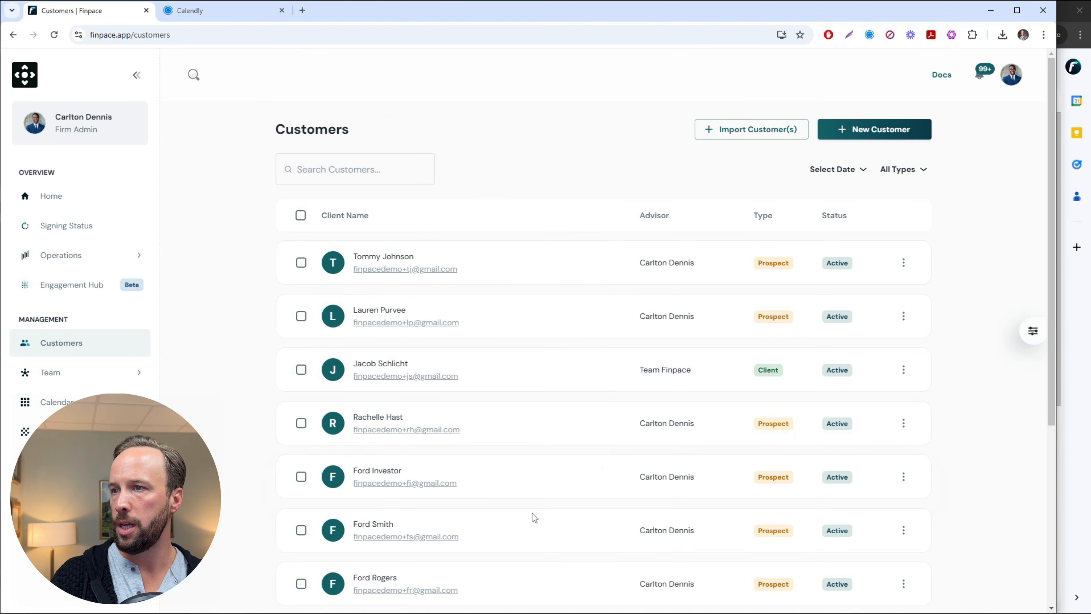
scroll(516, 507, "down", 5)
left_click(365, 406)
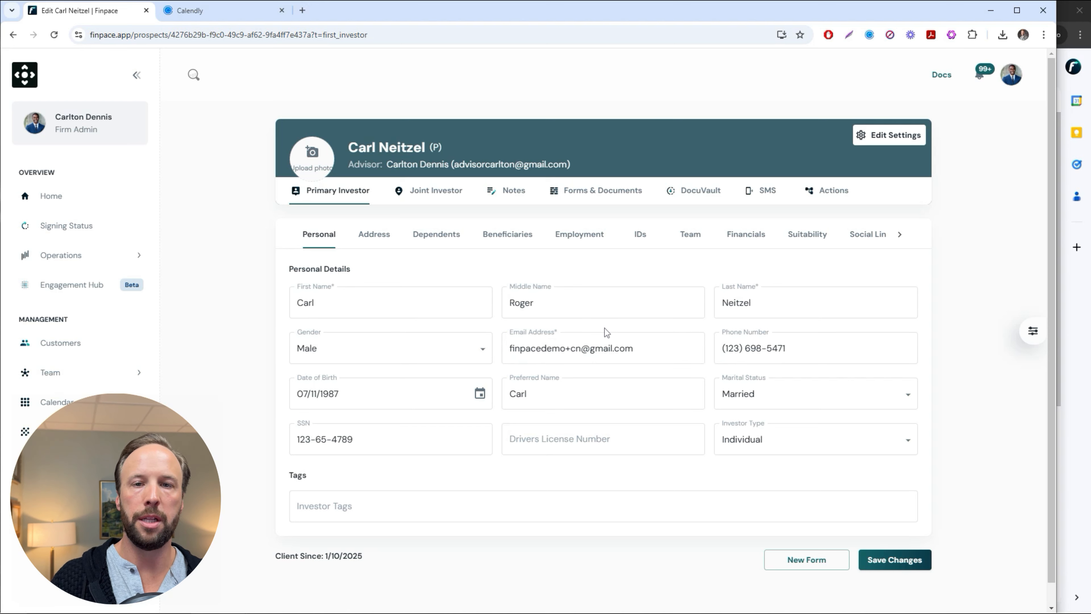
Start a new form for this prospect using the Investor Suitability template
left_click(801, 552)
left_click(534, 228)
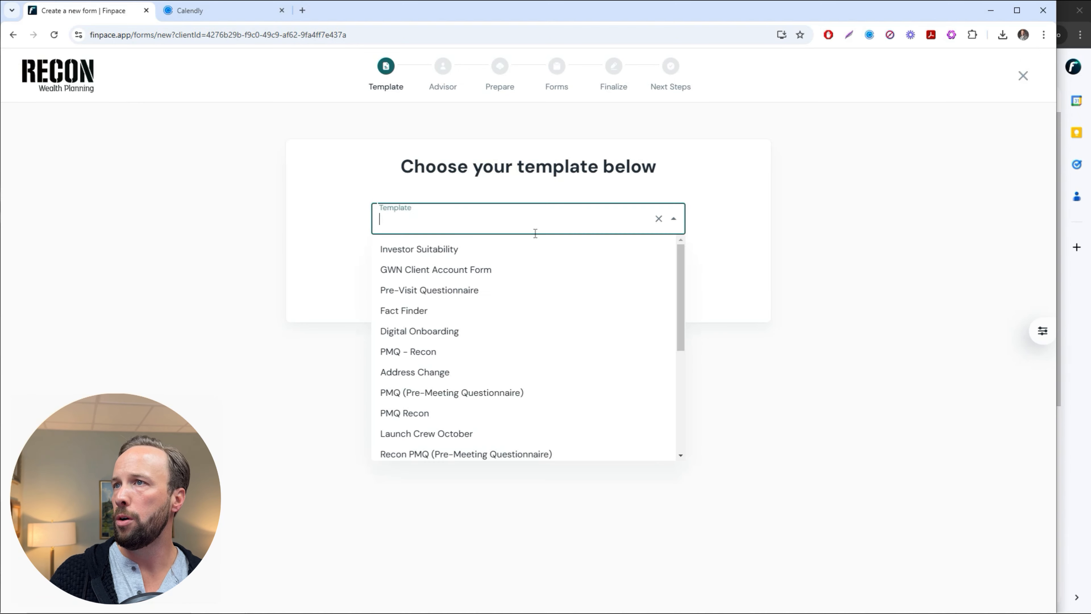
left_click(492, 253)
left_click(536, 275)
left_click(547, 281)
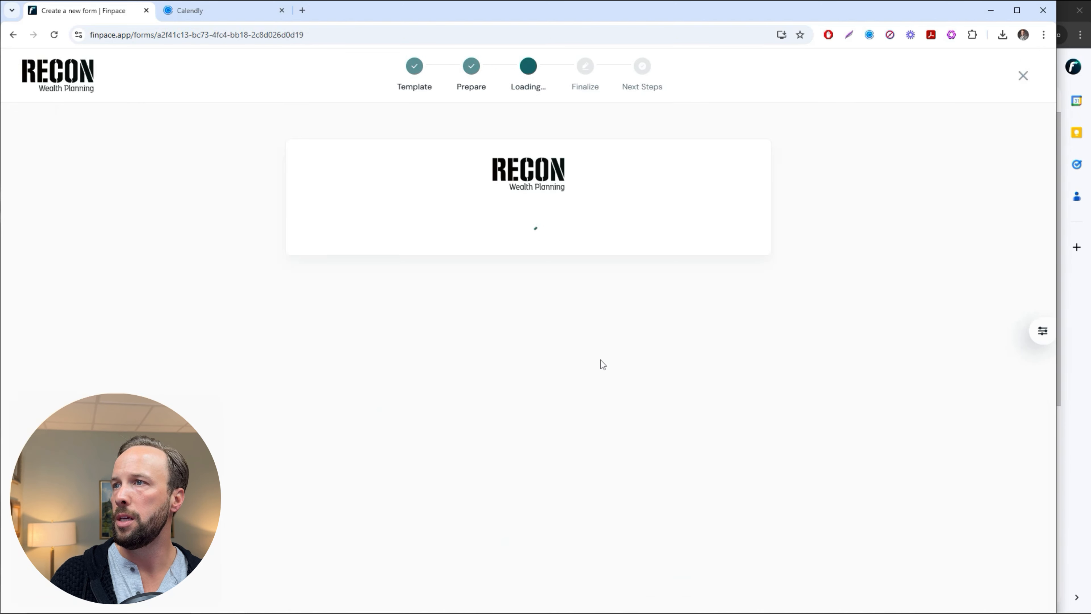
Accept the prefilled Investor Detail, Financial Information, Discussion Points and Time Horizon pages of the form
left_click(627, 510)
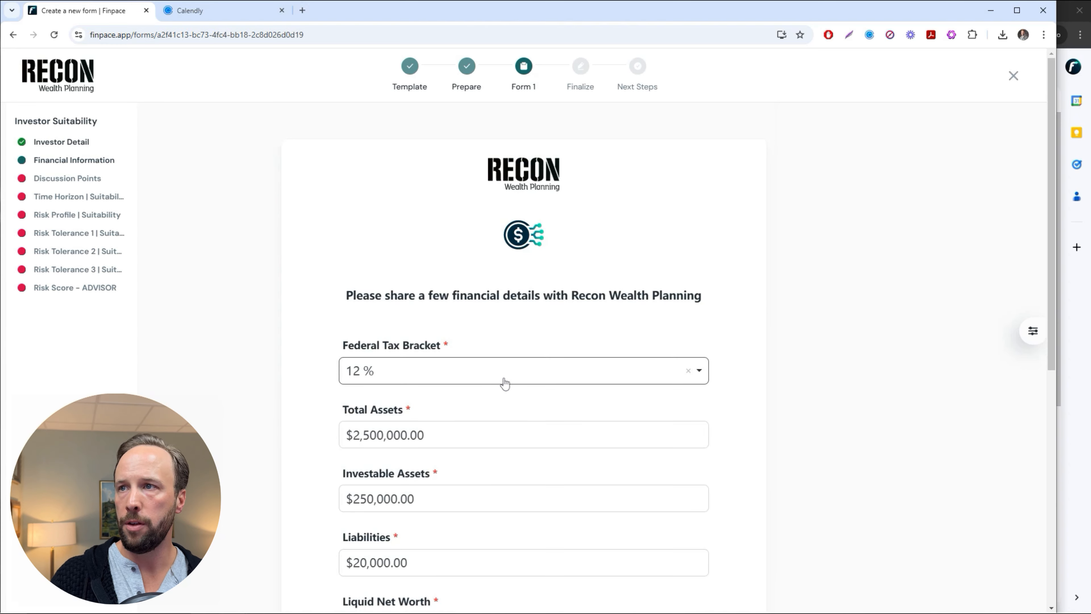
scroll(492, 395, "down", 10)
left_click(635, 511)
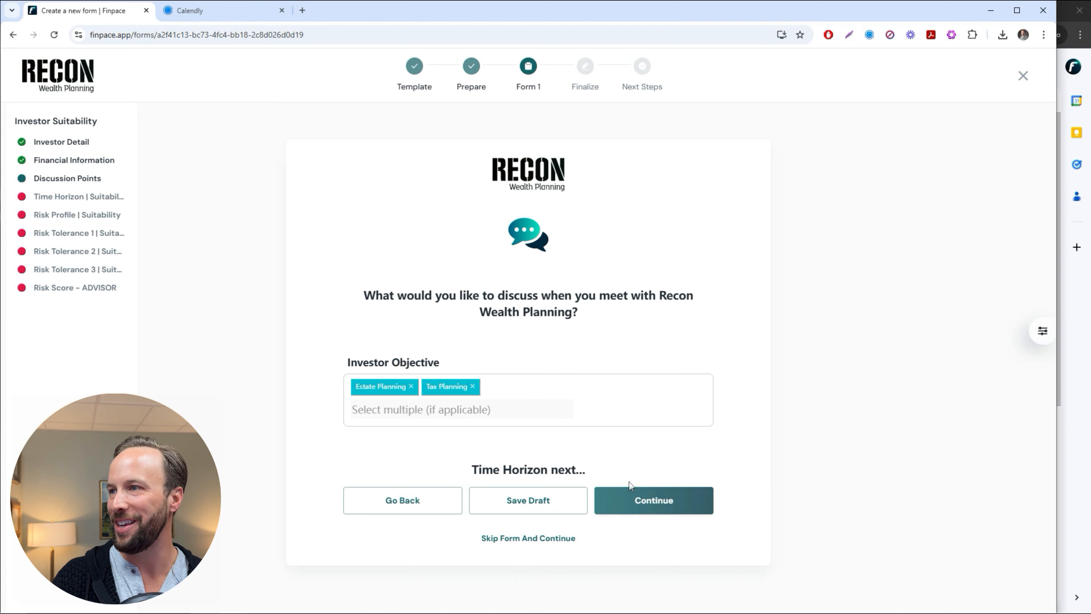
left_click(655, 497)
scroll(602, 429, "down", 1)
left_click(642, 511)
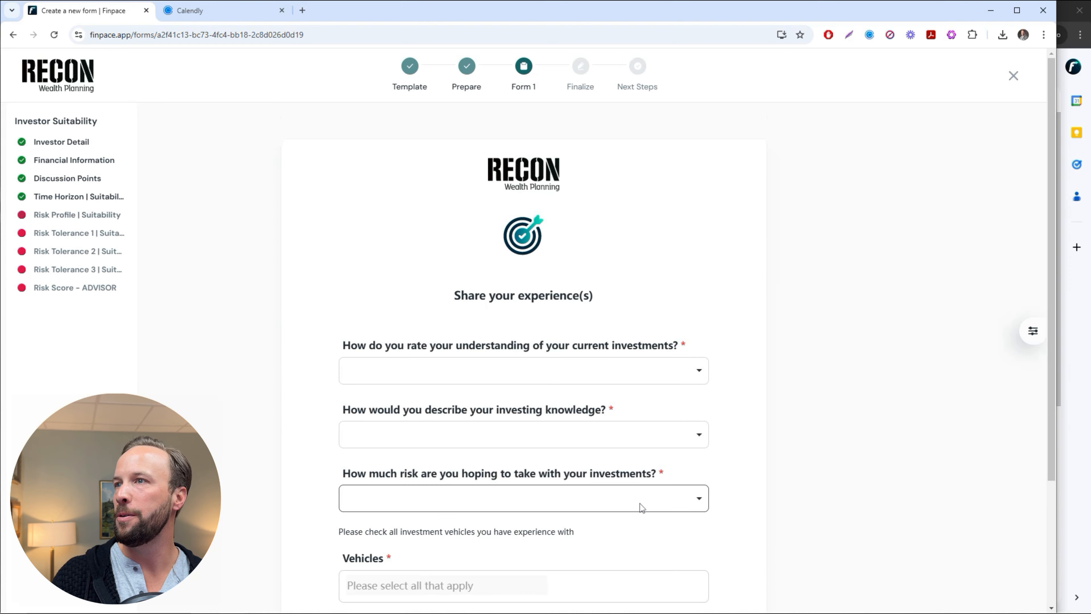
Proceed through the Risk Profile, three Risk Tolerance and Risk Score pages, keeping their existing answers
scroll(657, 502, "down", 4)
left_click(664, 522)
scroll(645, 490, "down", 8)
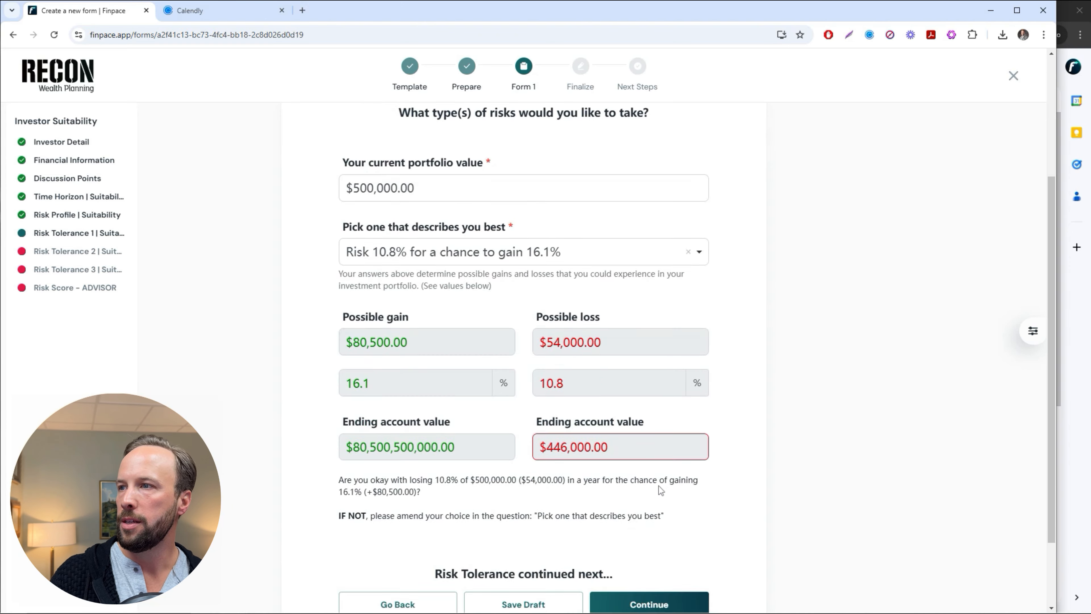
left_click(648, 504)
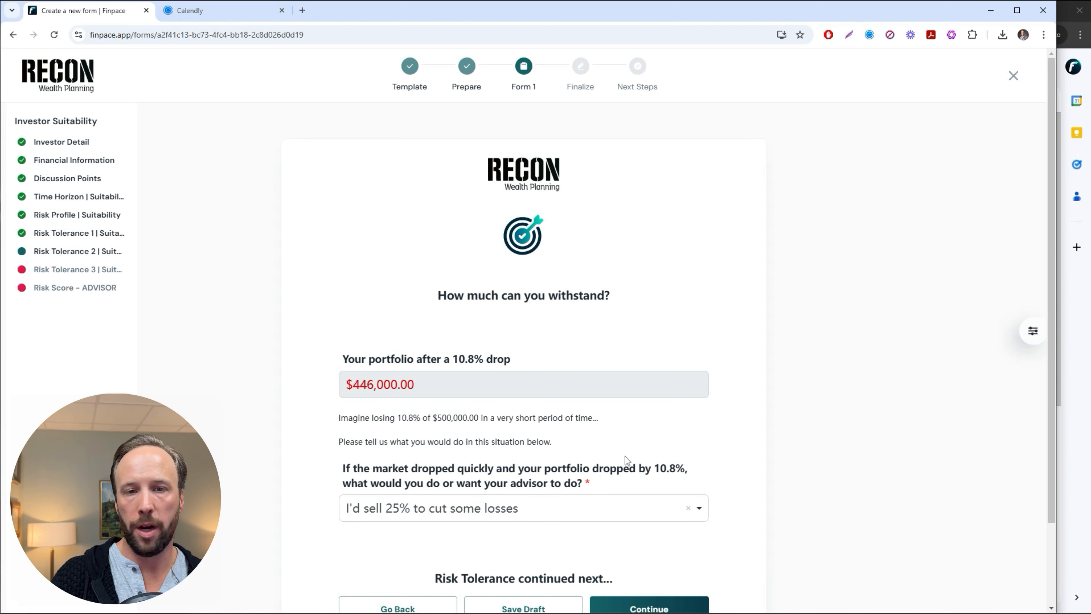
scroll(627, 472, "down", 3)
left_click(634, 506)
scroll(644, 481, "down", 5)
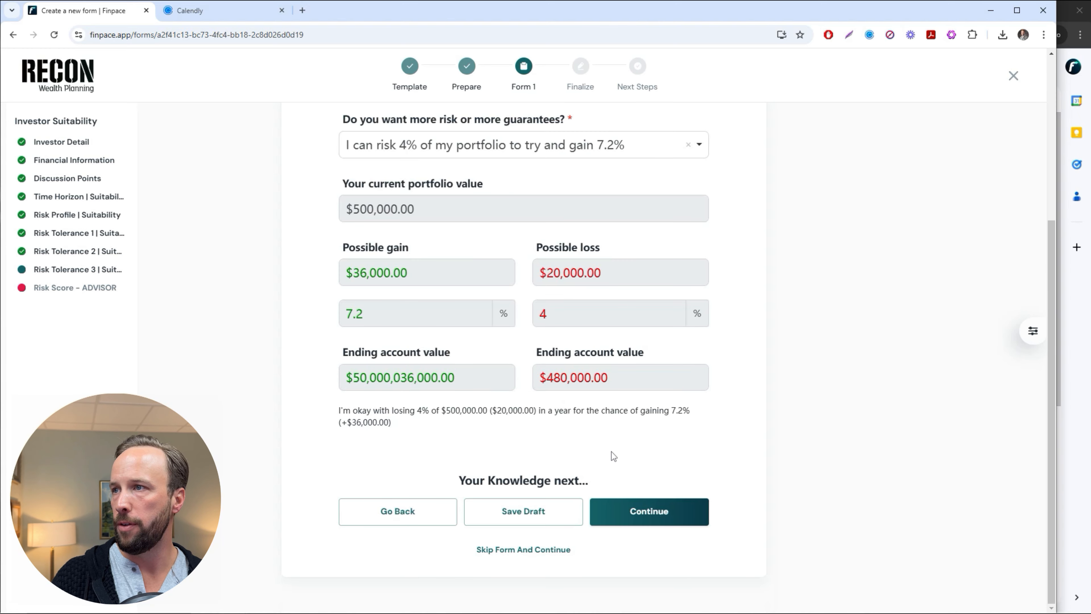
left_click(637, 514)
scroll(639, 451, "down", 5)
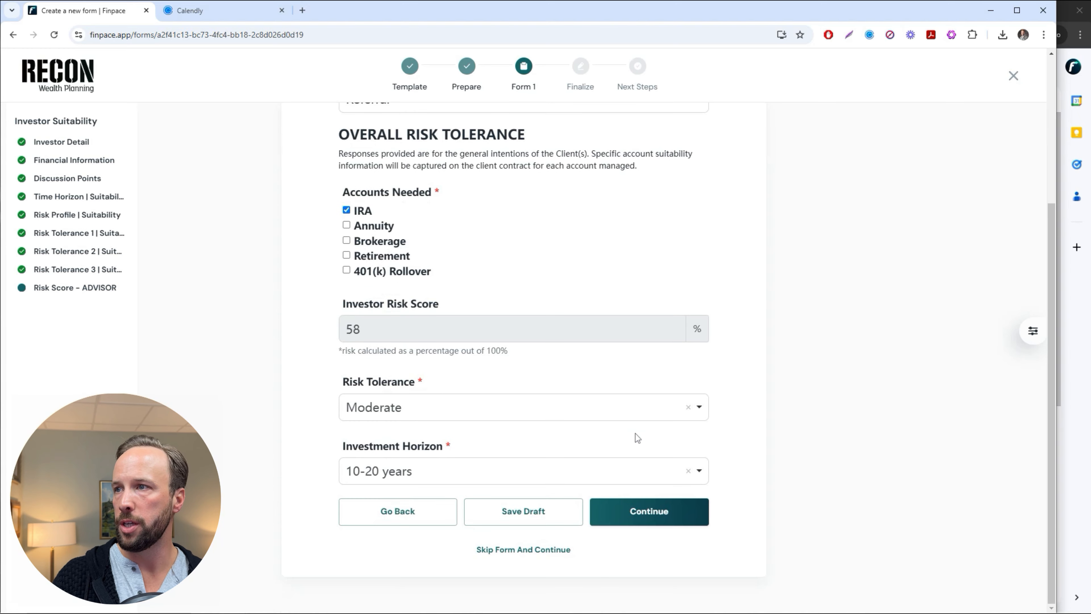
left_click(631, 511)
Finalize the Investor Suitability form by marking it as completed, and dismiss the notification
left_click(527, 271)
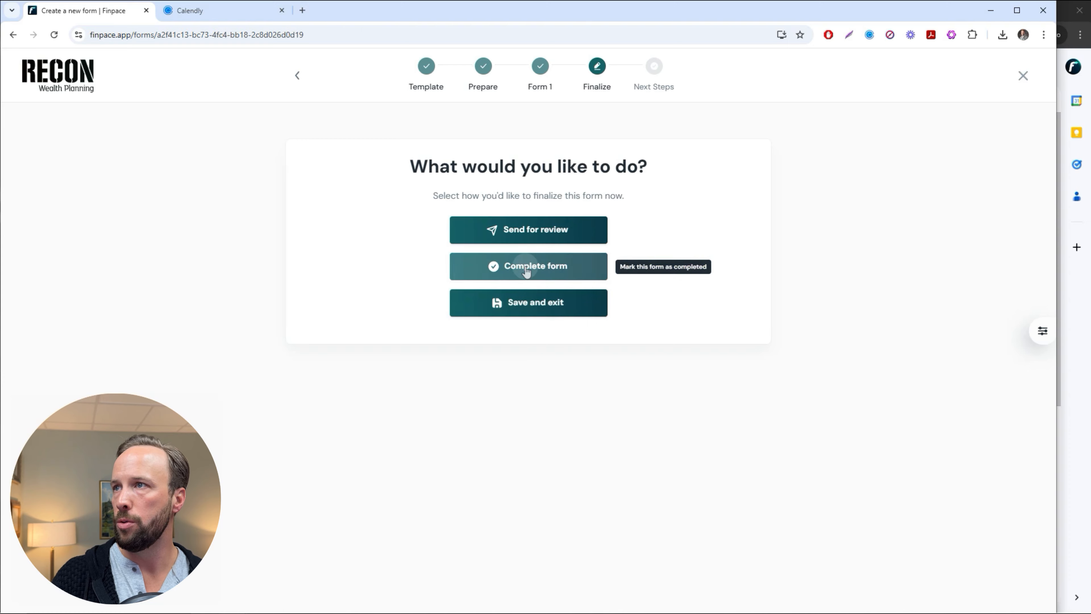
left_click(547, 249)
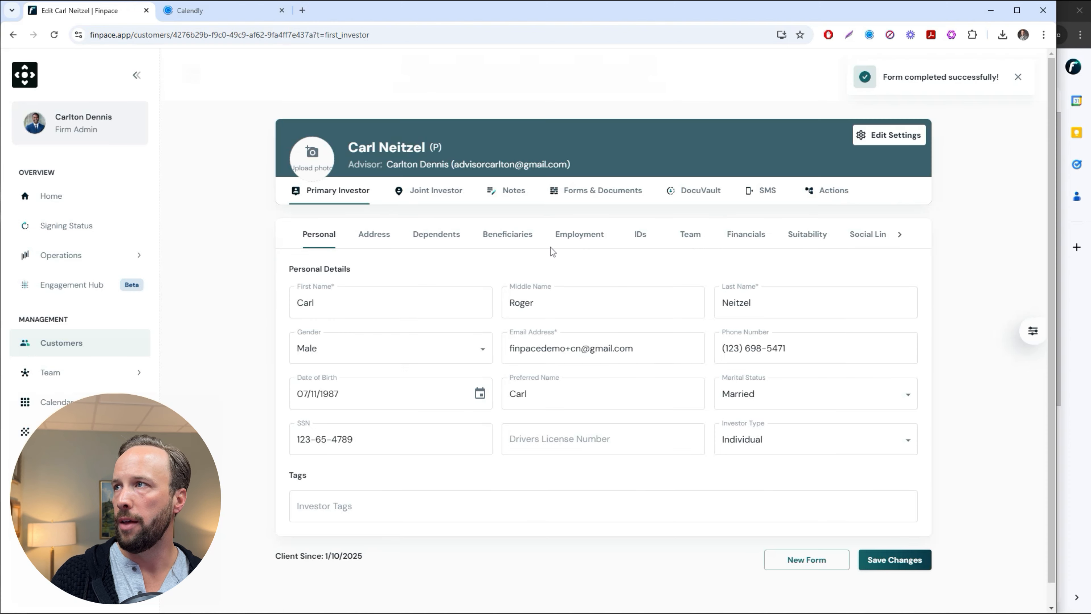
left_click(1018, 77)
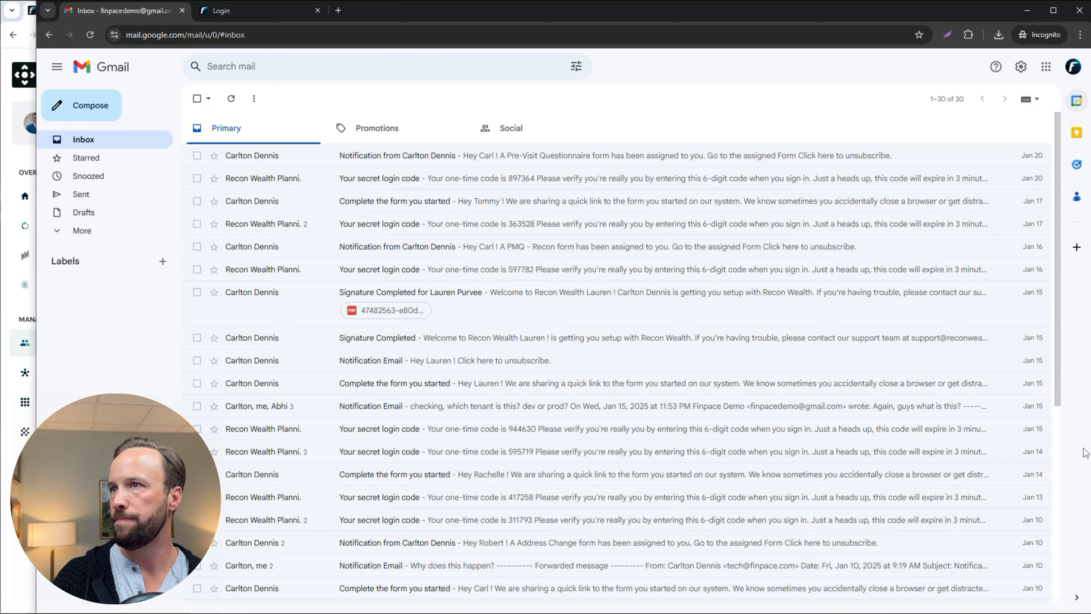
Switch to the demo Gmail inbox and open the "Great work" follow-up email among the promotions
left_click(1085, 453)
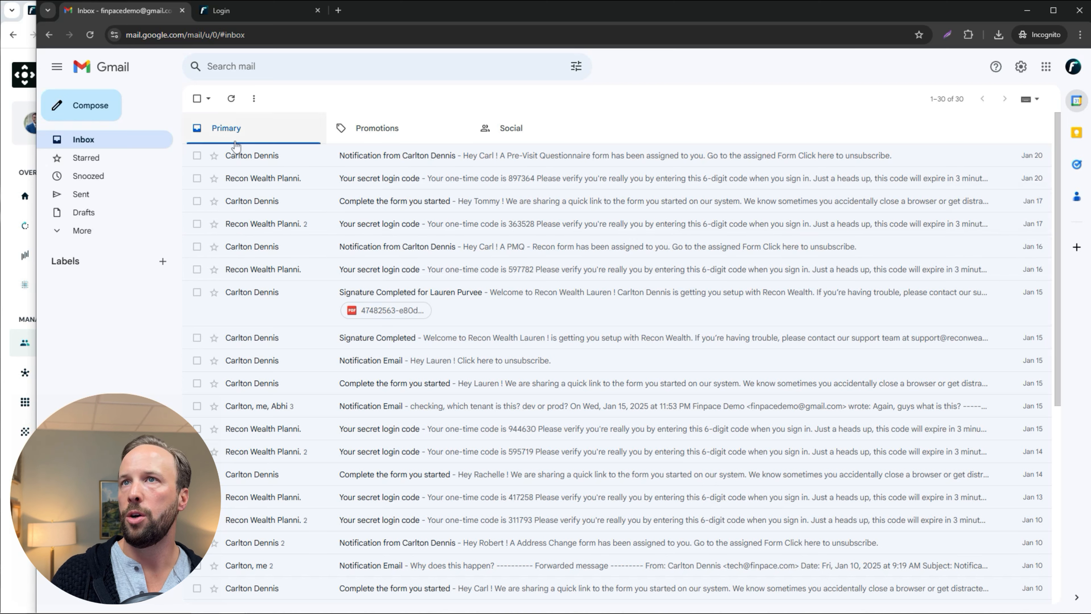
left_click(374, 137)
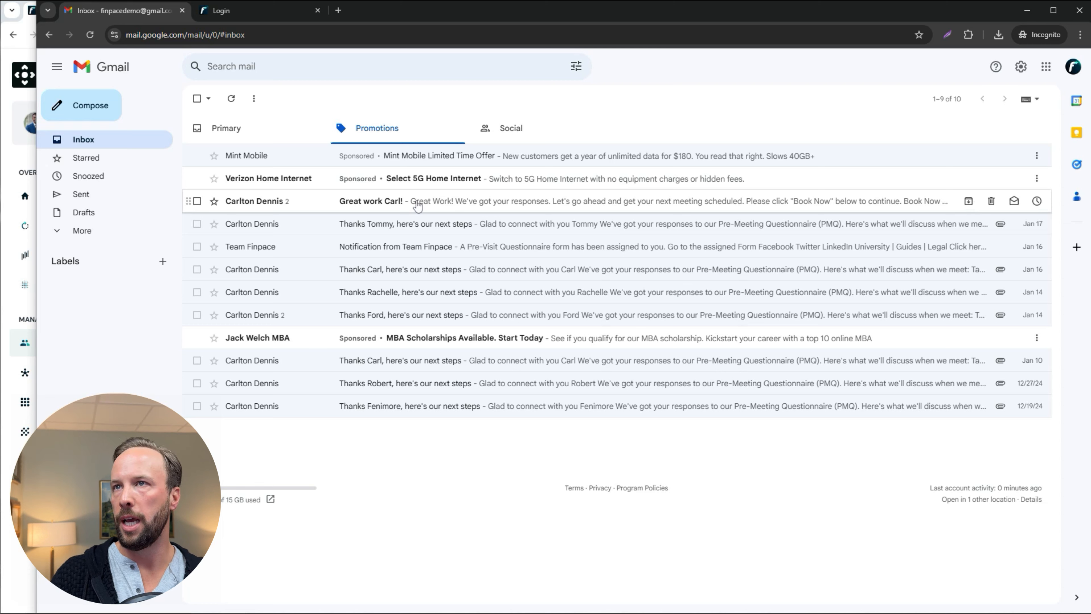
left_click(440, 205)
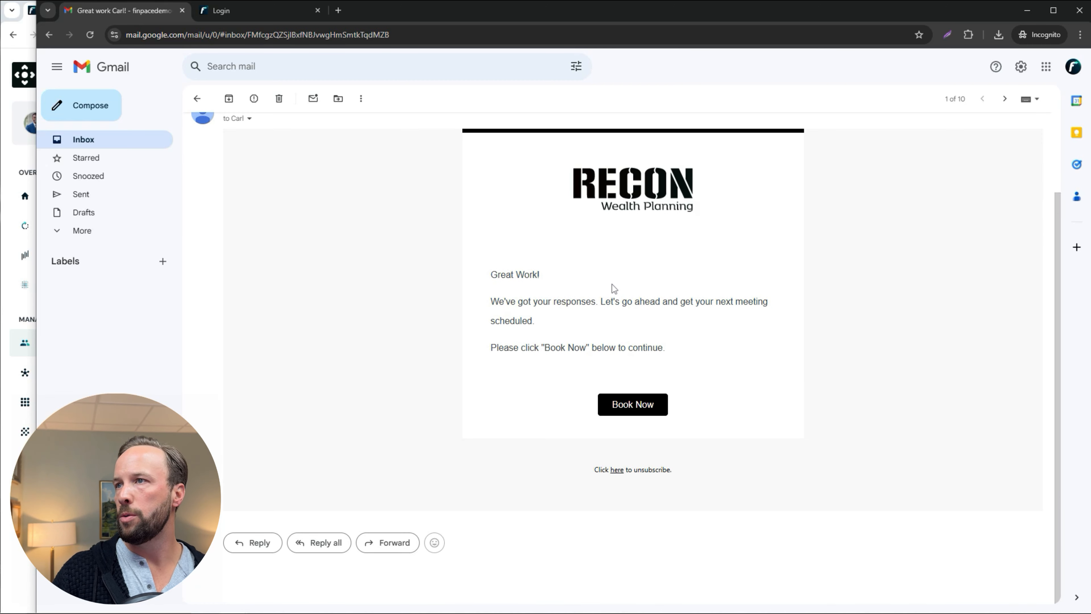
Follow the email's Book Now link and choose January 21, 2025 in the 30 Minute Meeting calendar
left_click(638, 406)
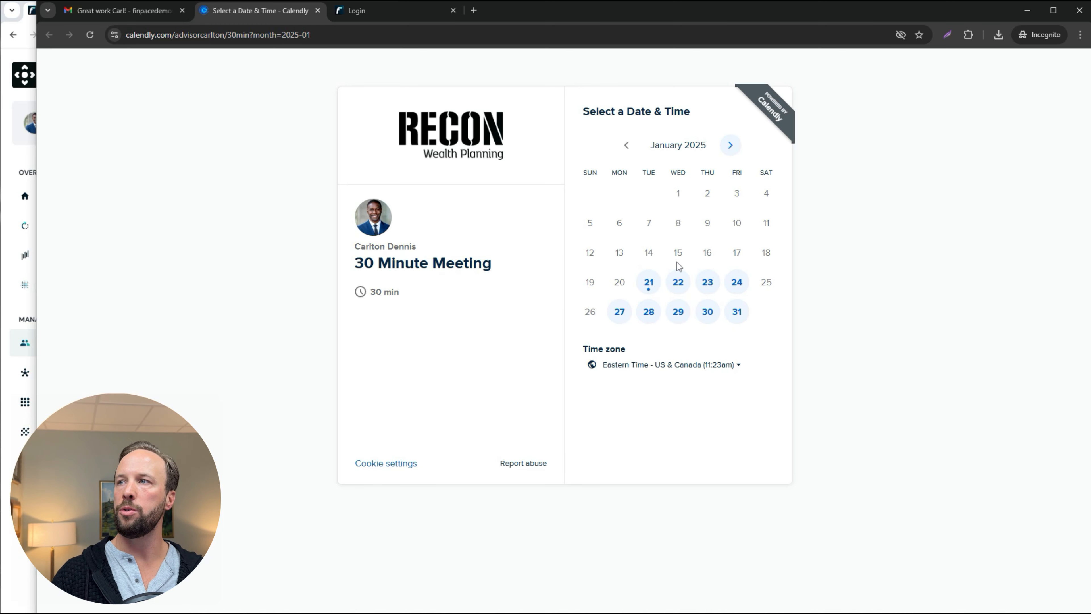
left_click(636, 285)
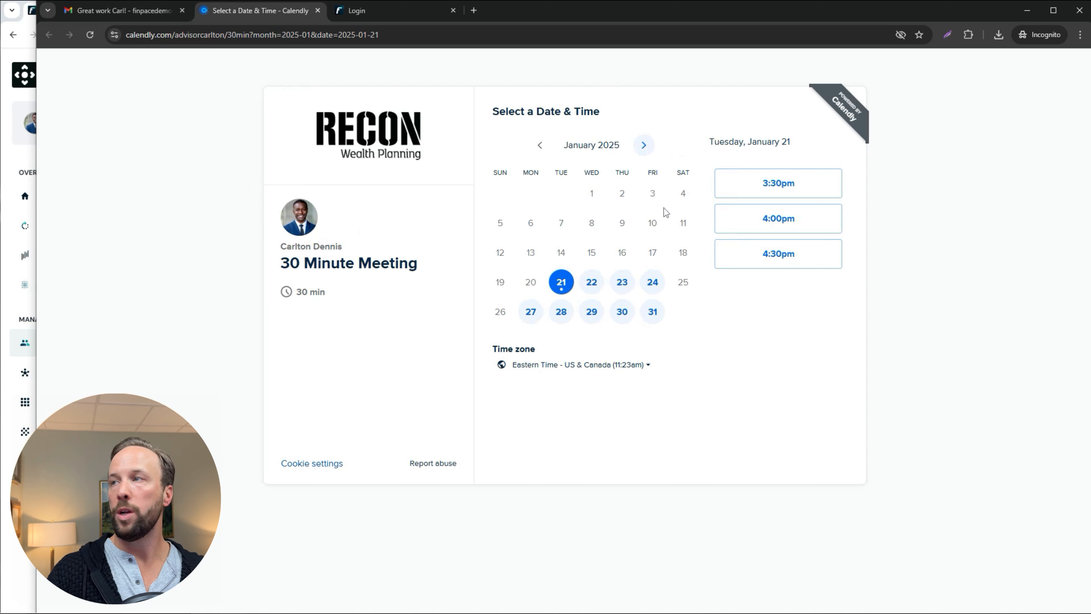